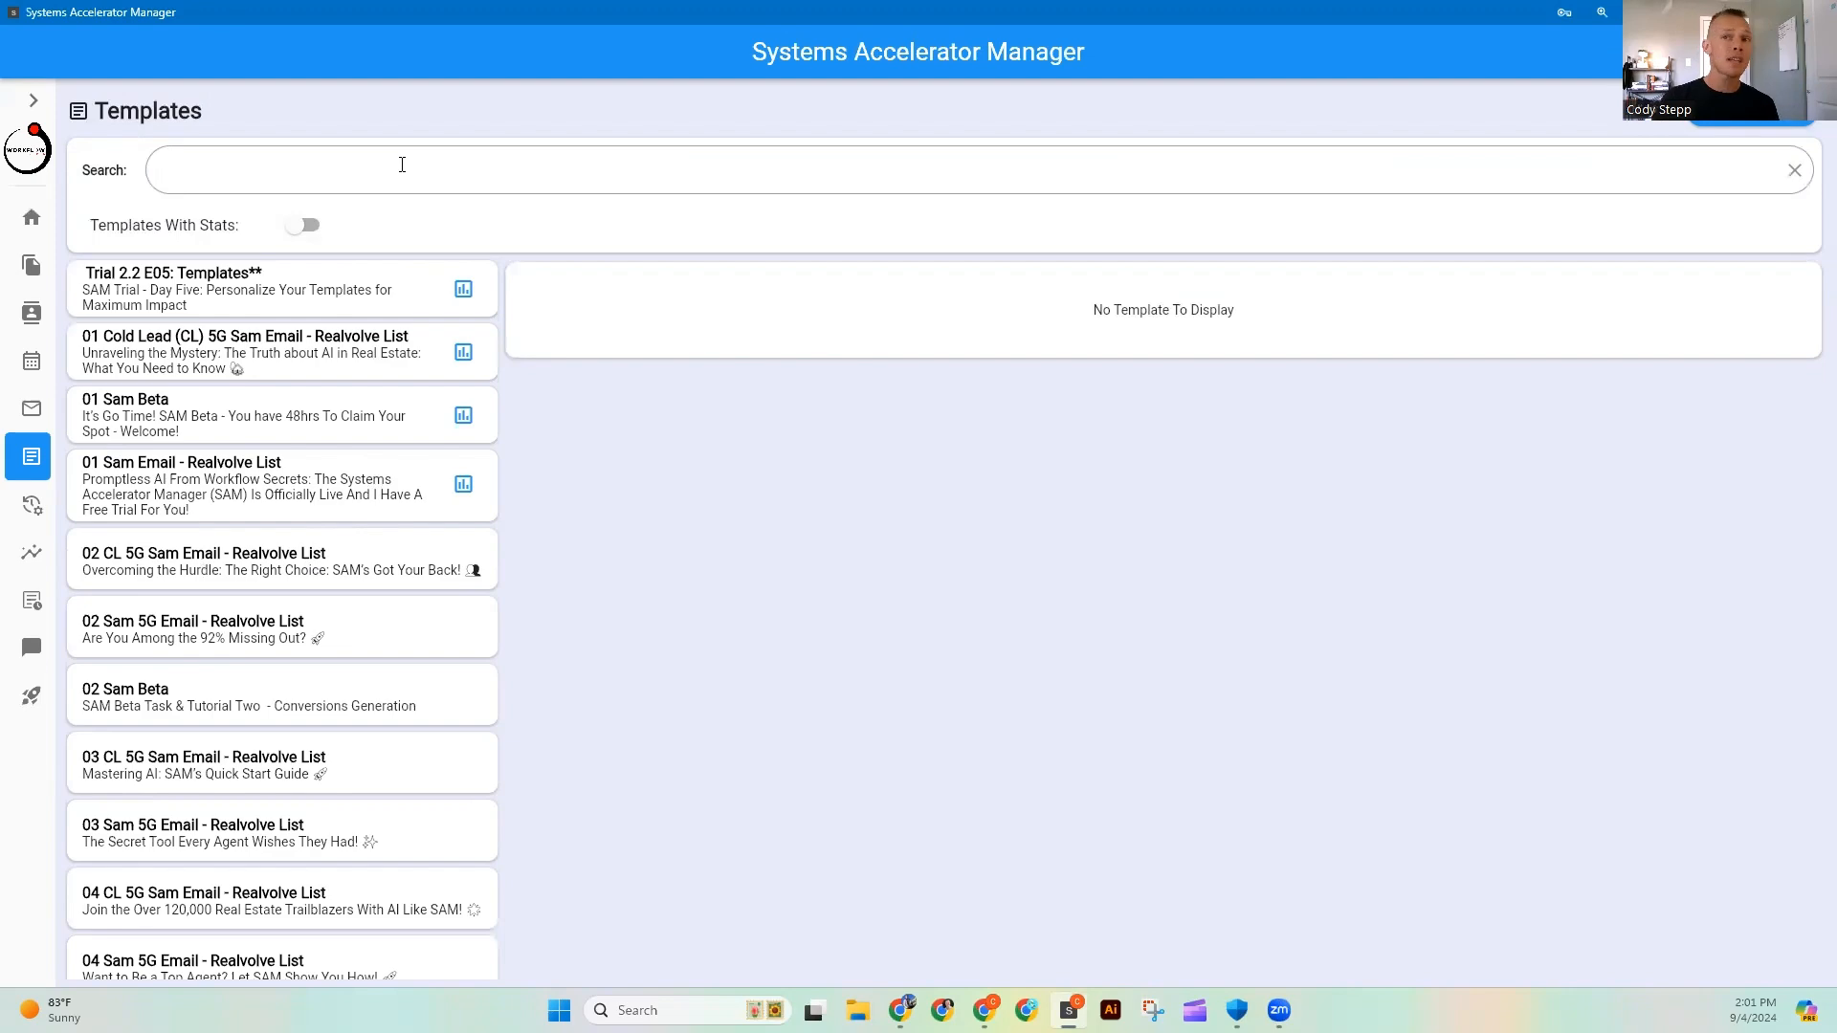
Create a new message template titled "New Lead Welcome Email".
{"action": "scroll", "coordinate": [354, 442], "scroll_direction": "down", "scroll_amount": 20}
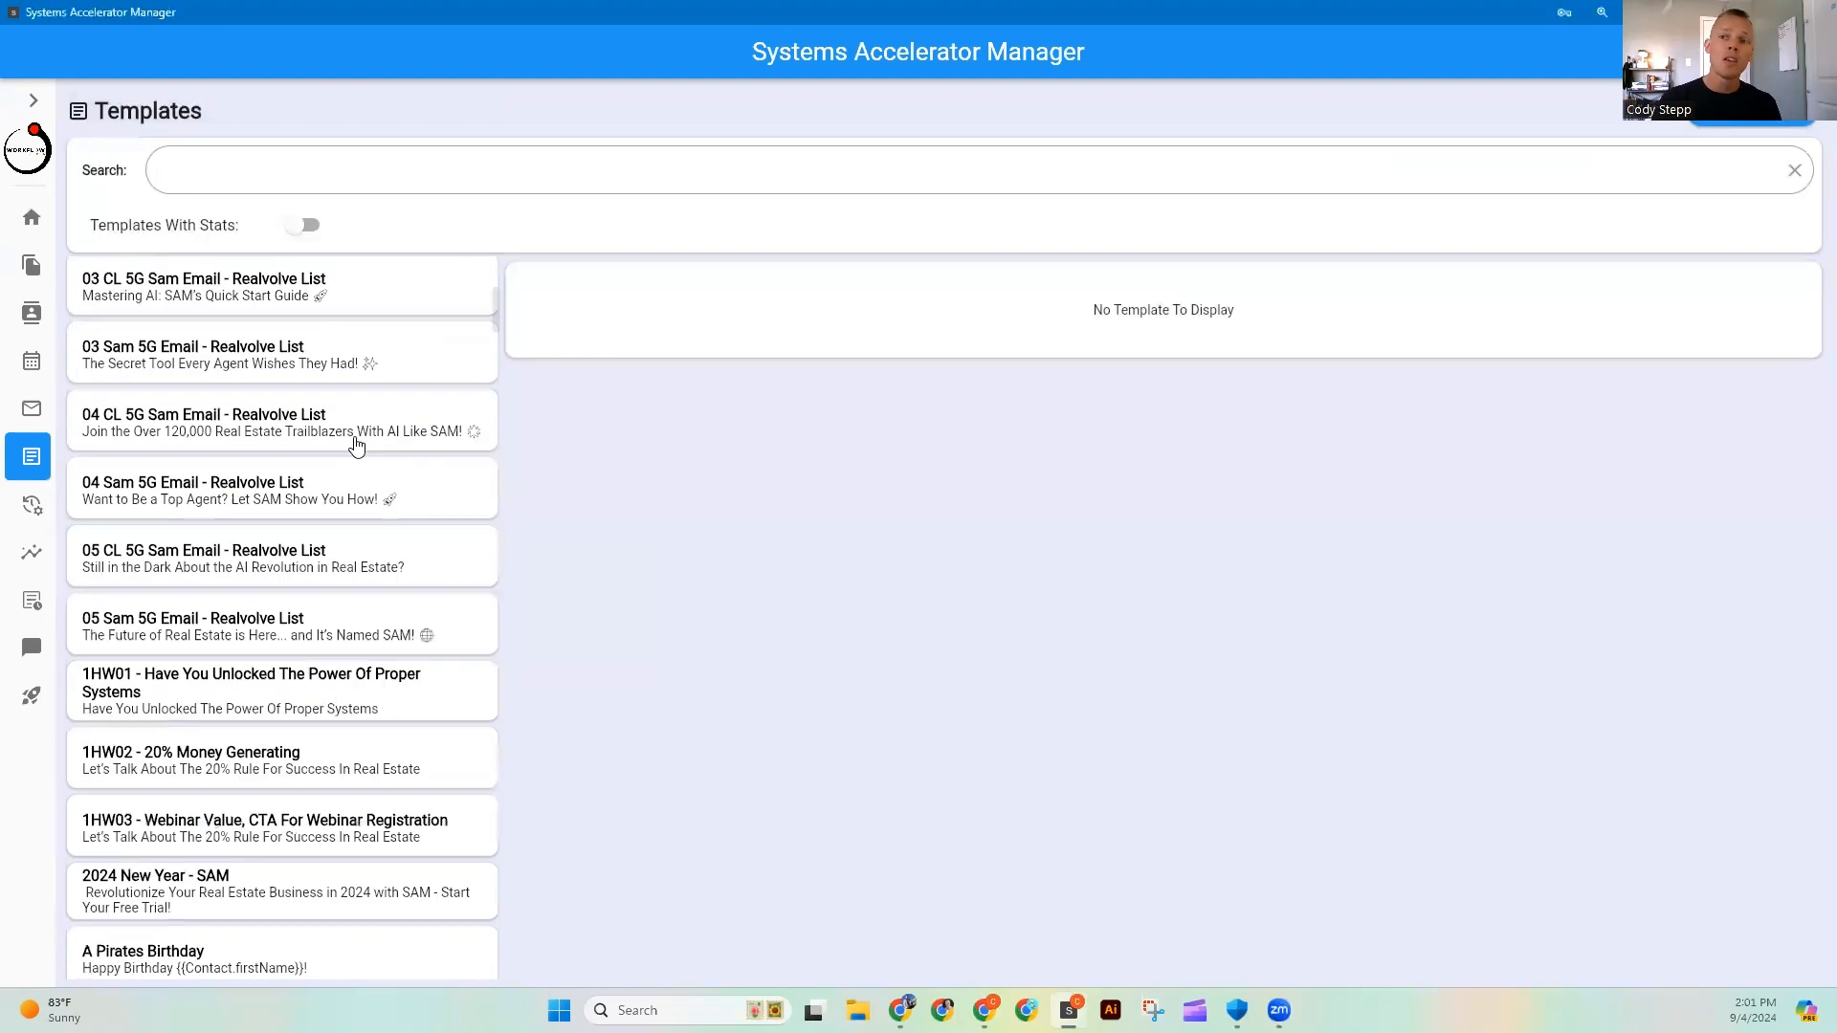
{"action": "scroll", "coordinate": [354, 438], "scroll_direction": "up", "scroll_amount": 20}
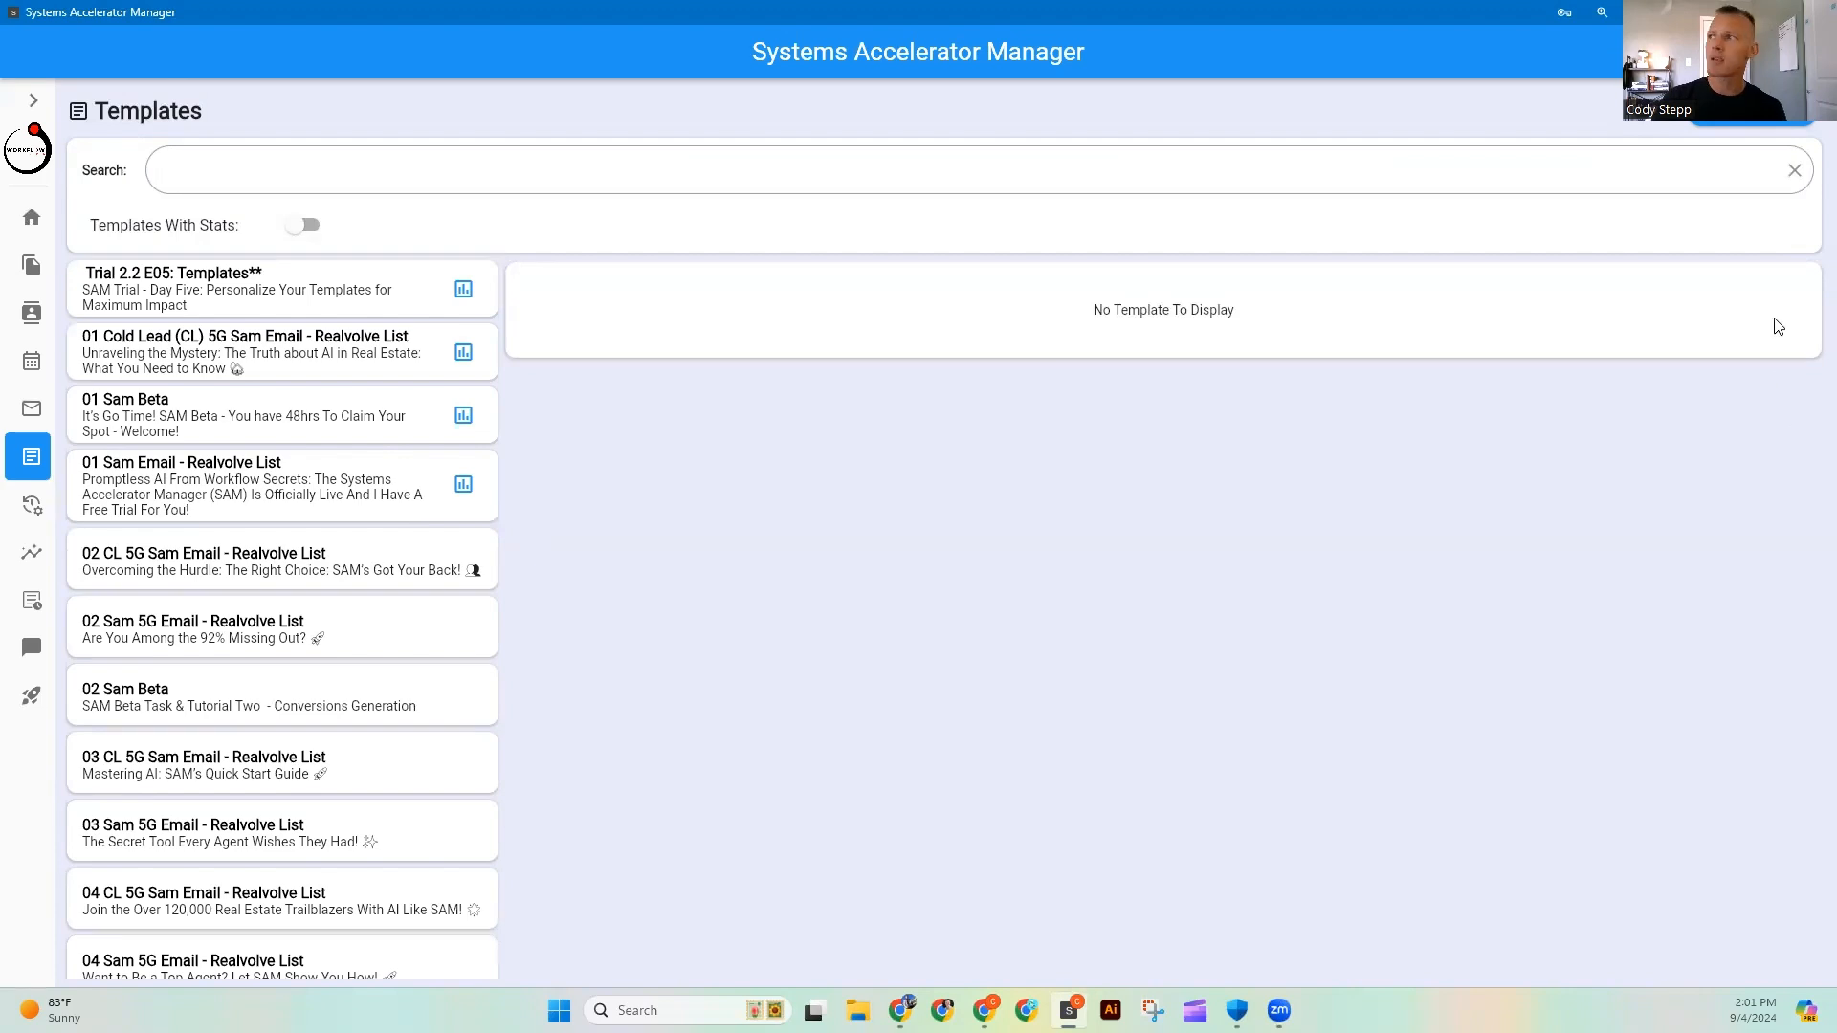
{"action": "left_click", "coordinate": [1763, 125]}
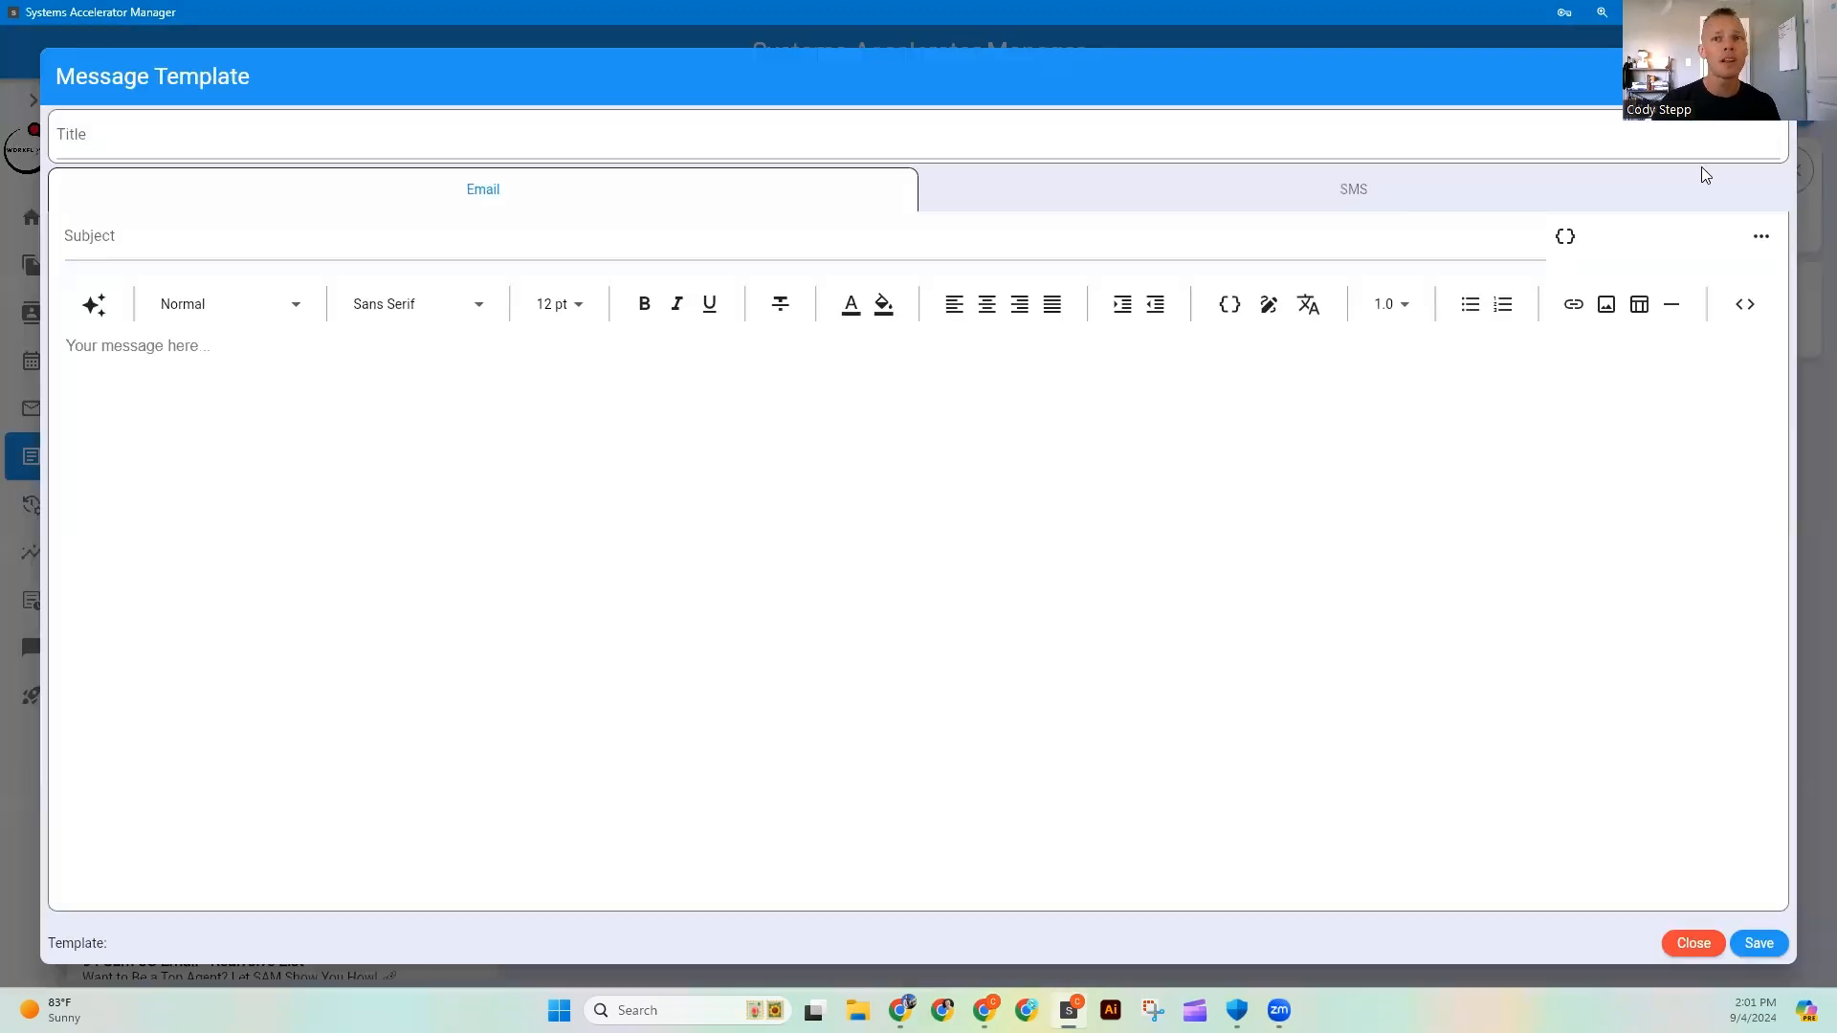
{"action": "left_click", "coordinate": [134, 140]}
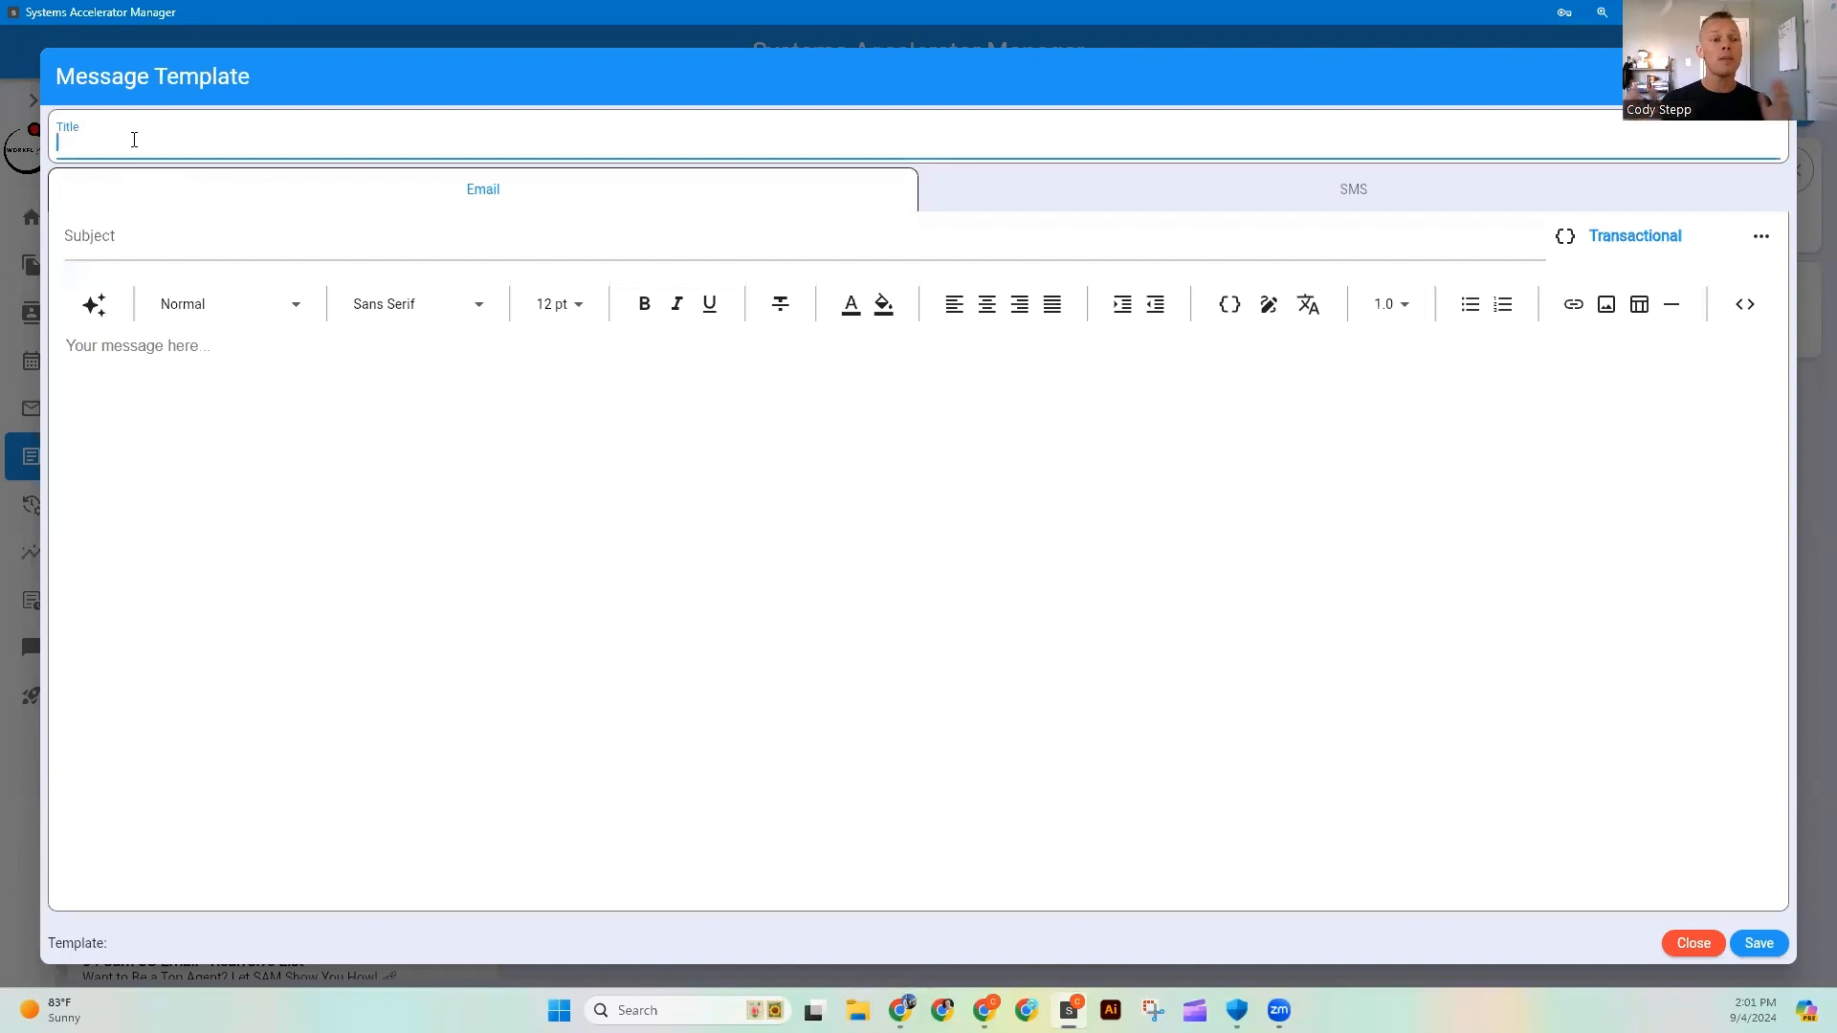
{"action": "type", "text": "New "}
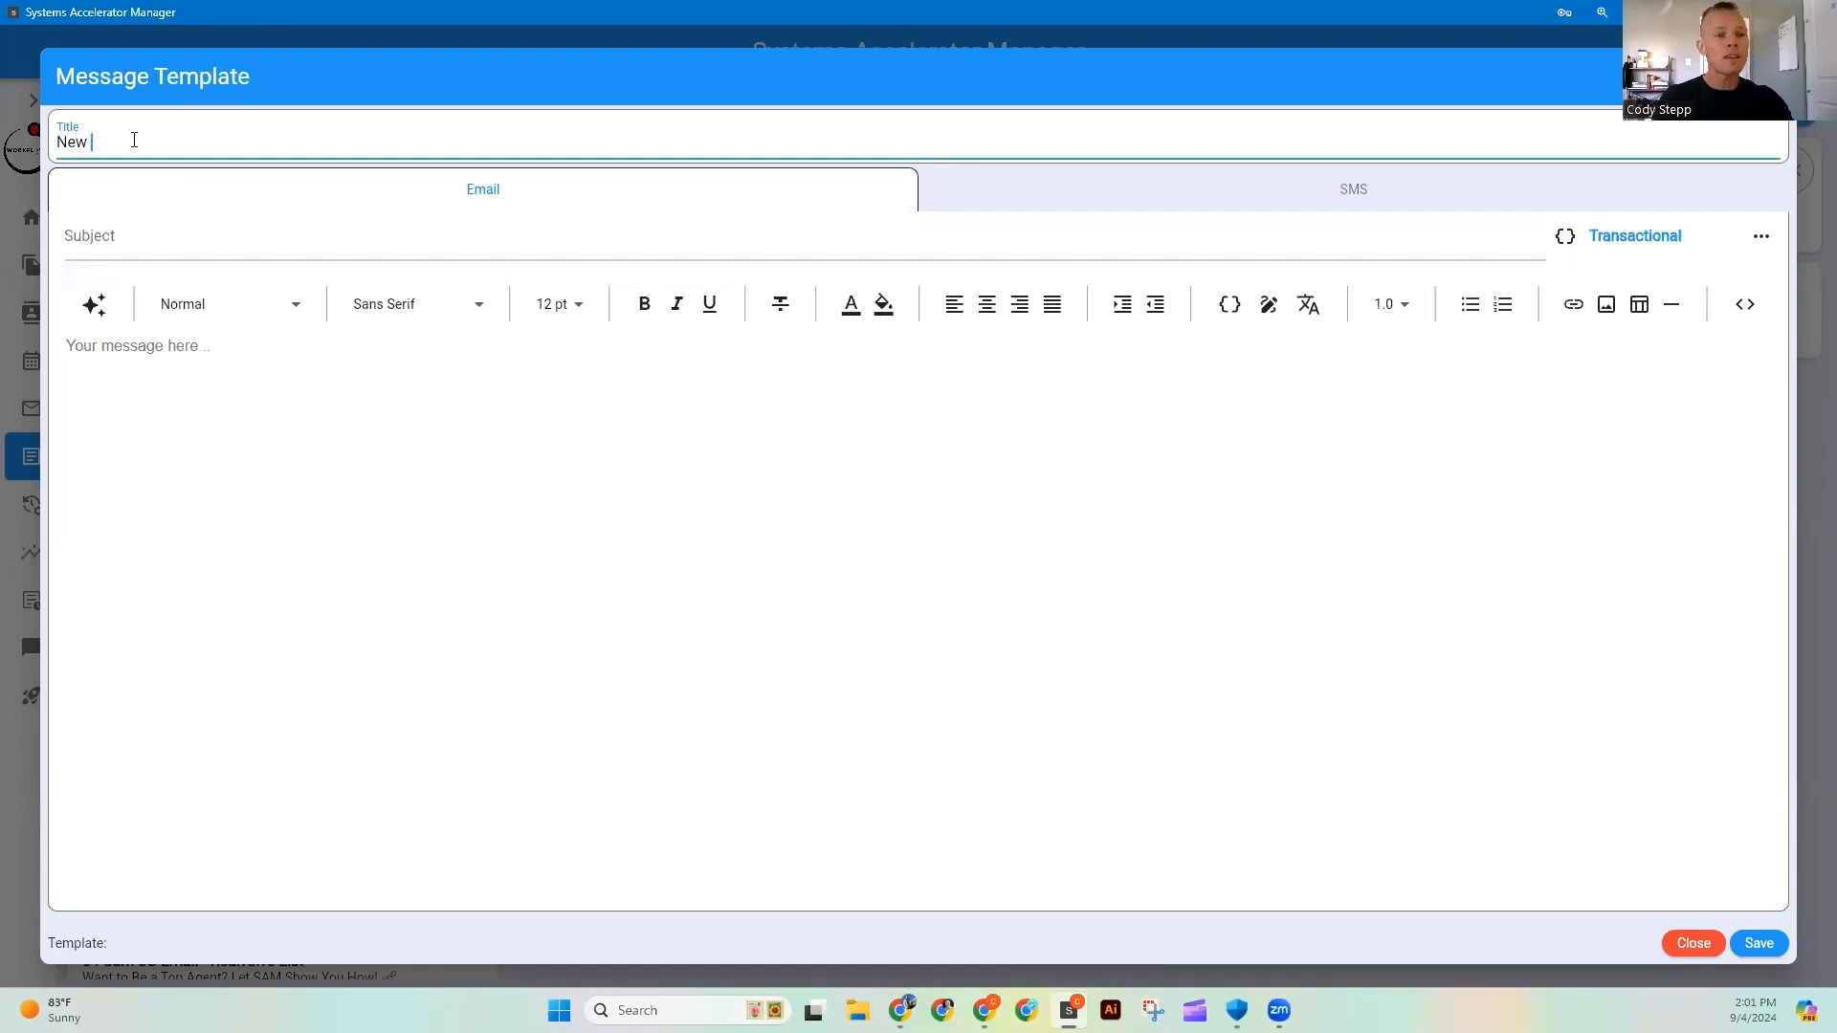
{"action": "type", "text": "Lead Welcome Email"}
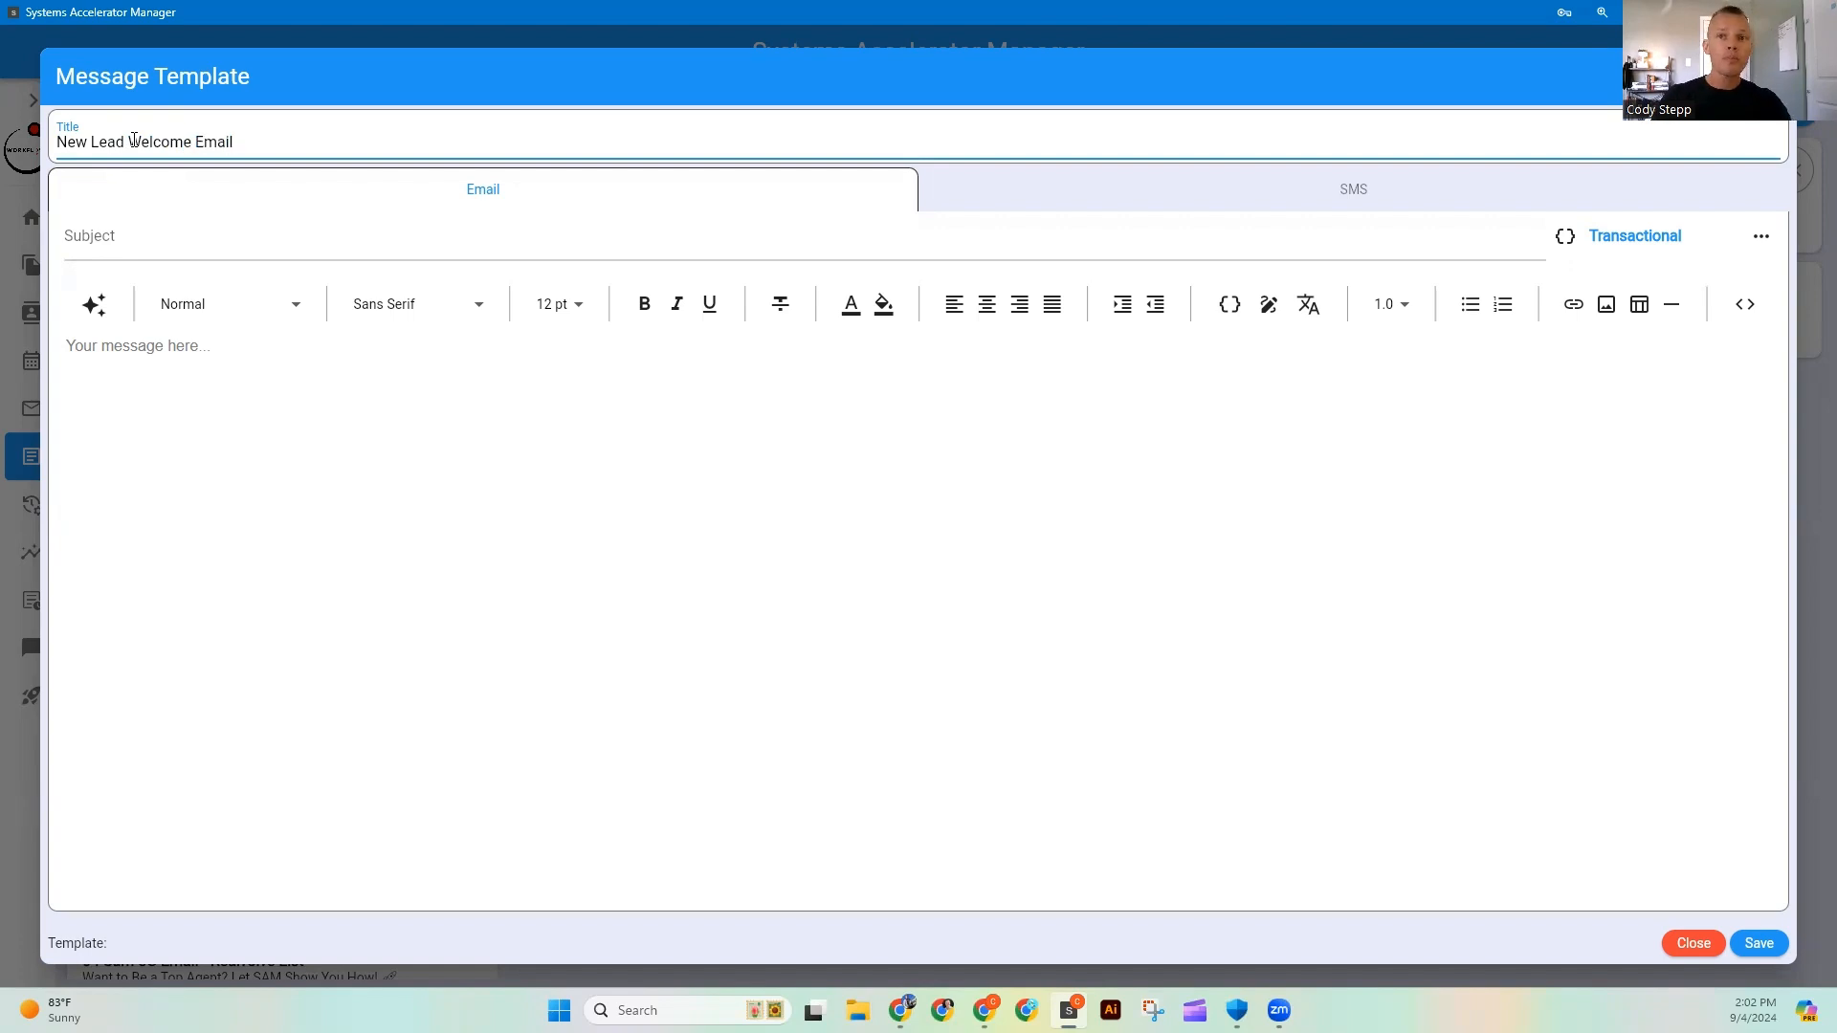
Enter "Here's Your First Time Homebuyer Guidebook" as the email subject.
{"action": "left_click", "coordinate": [190, 251]}
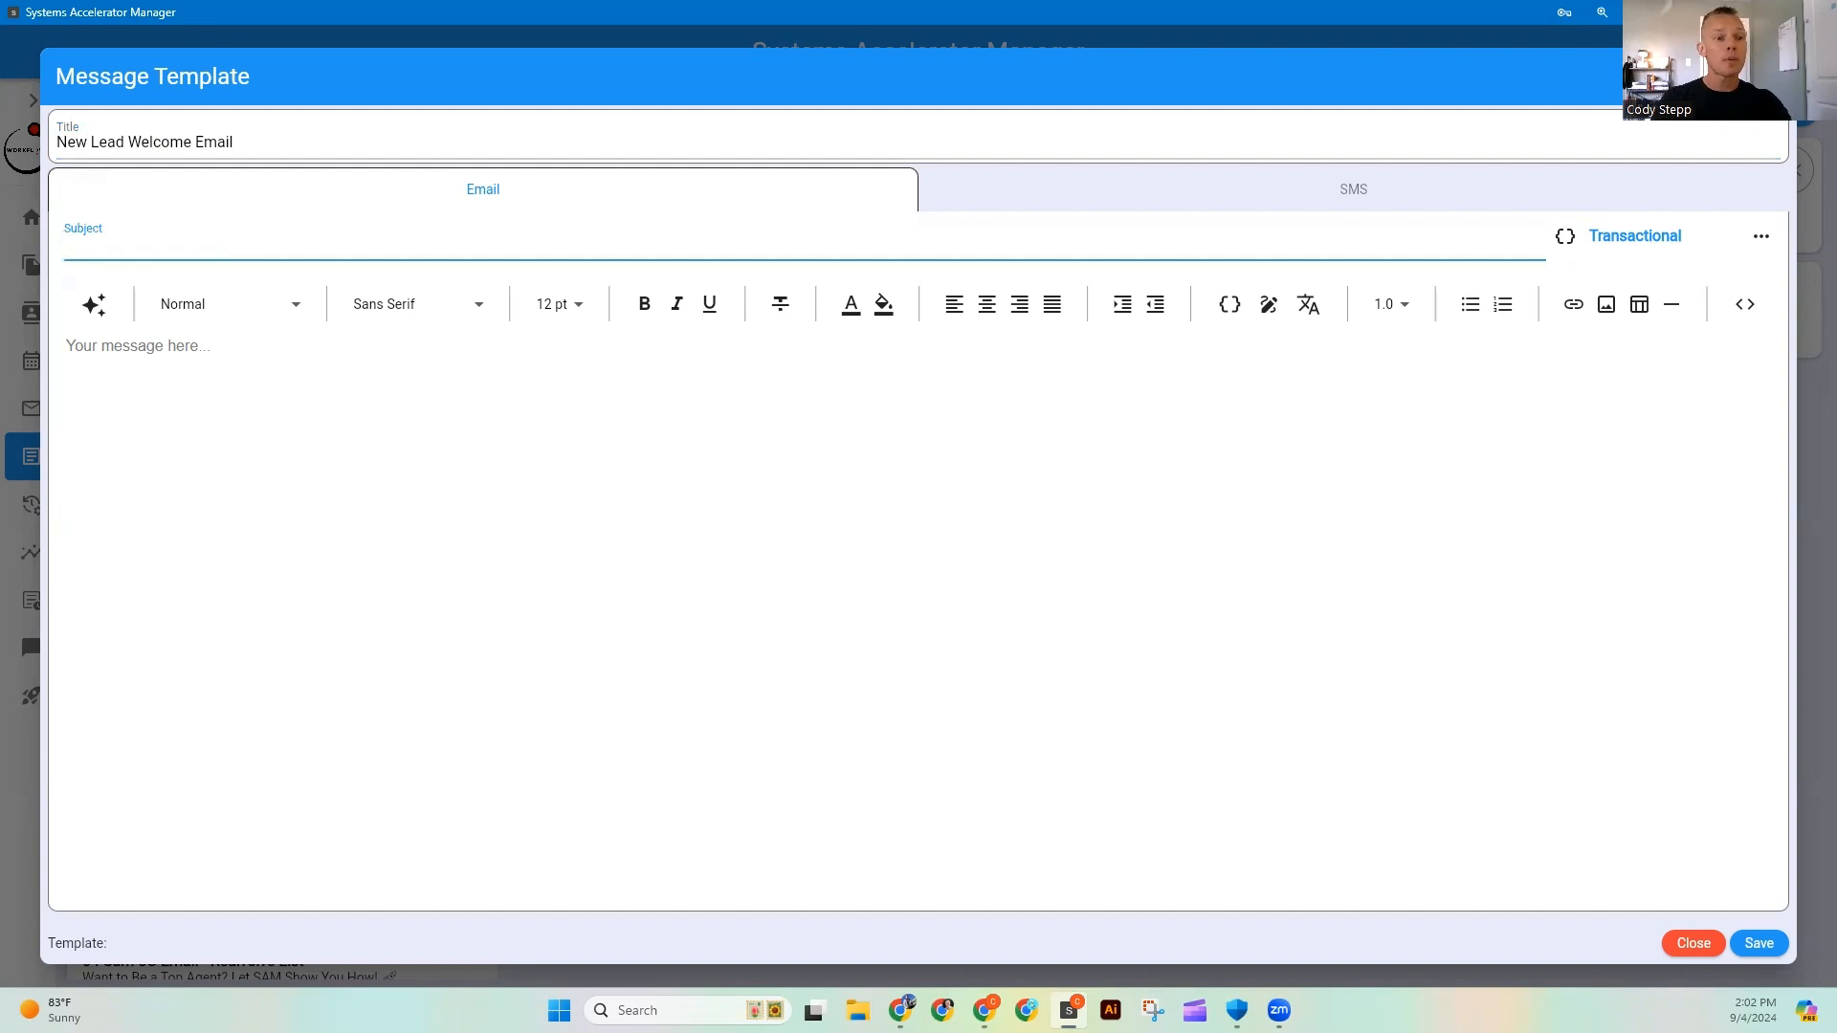
{"action": "key", "text": "alt+Tab"}
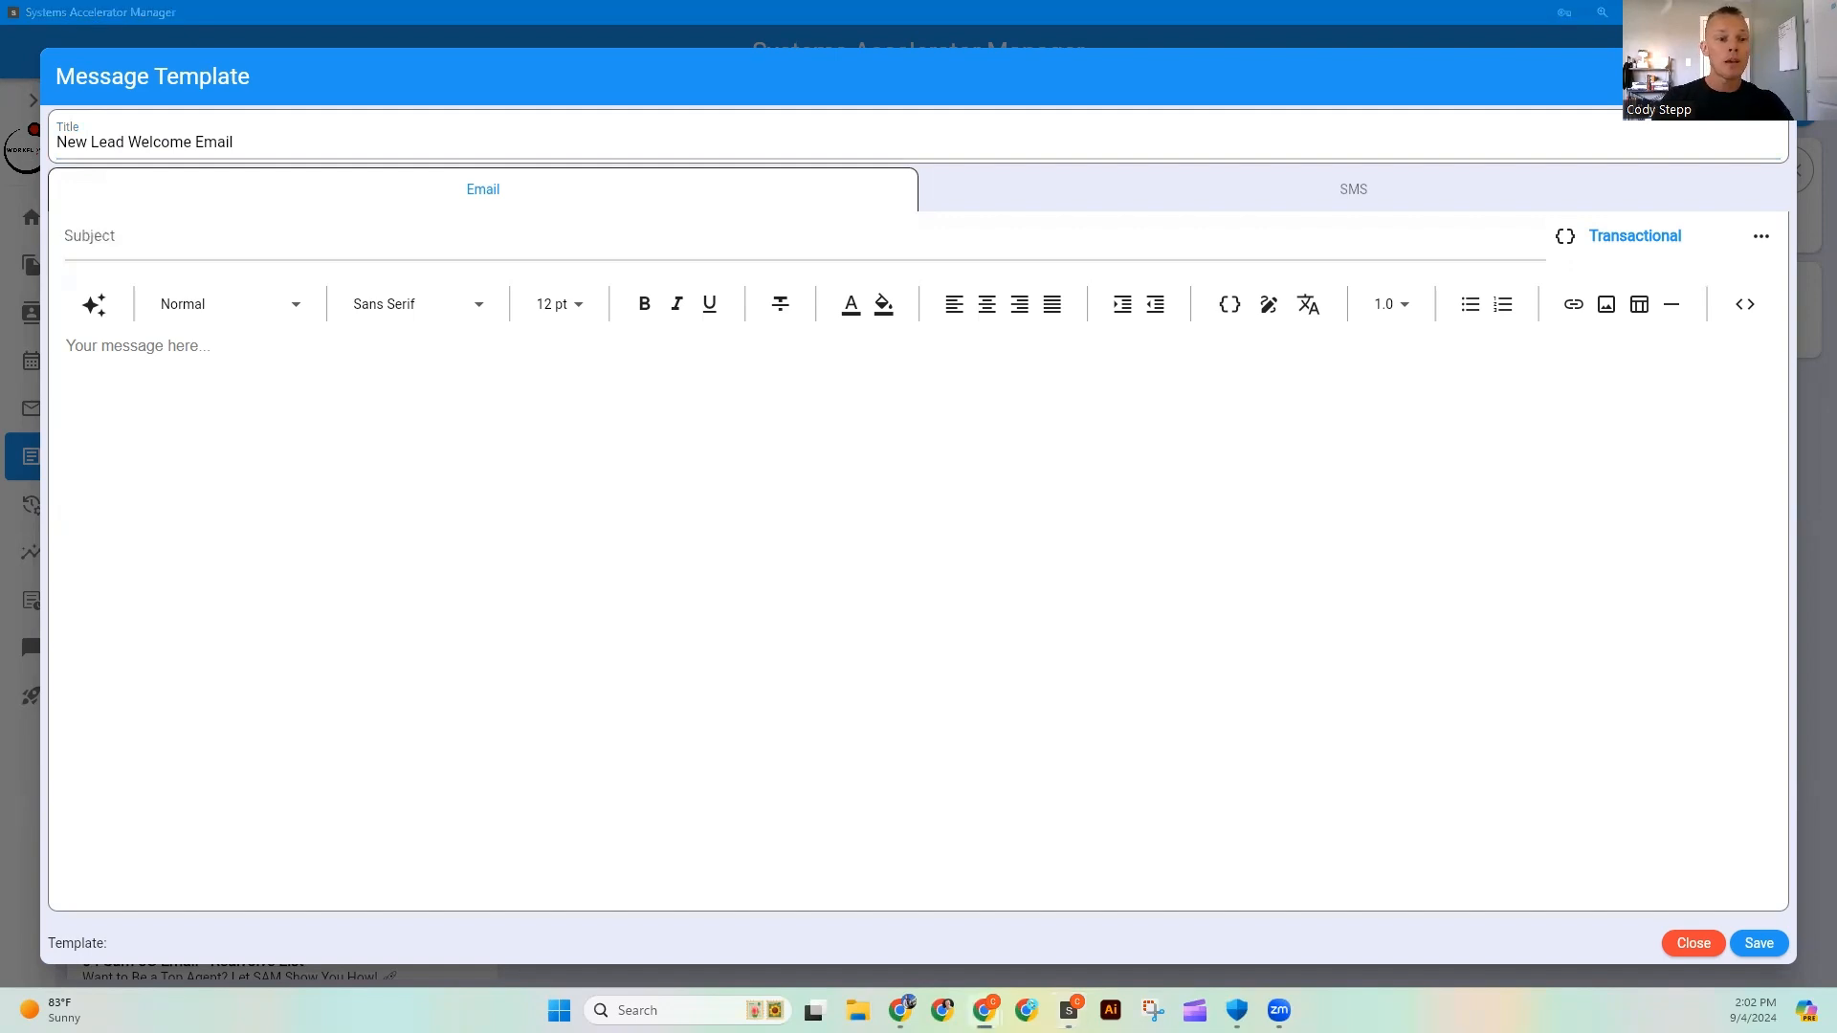
{"action": "left_click", "coordinate": [204, 242]}
{"action": "type", "text": "Here's Your First Time Homebuyer Guidebook"}
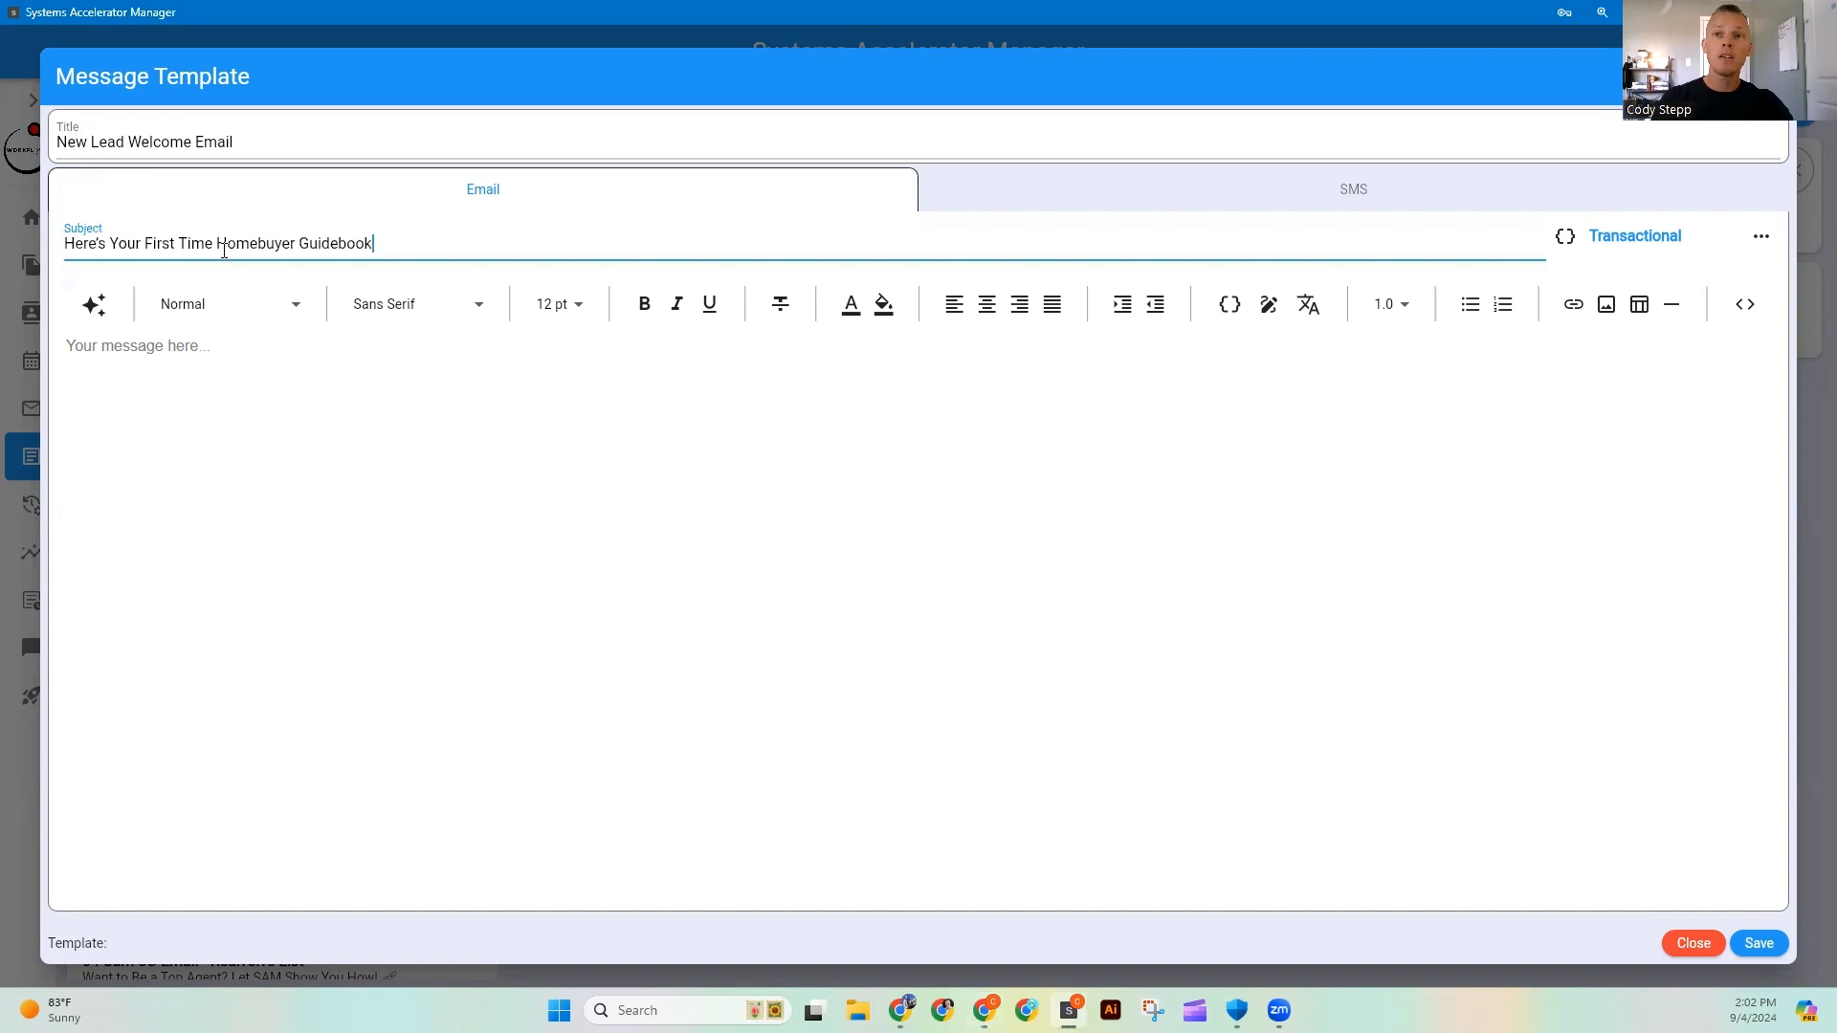
Write the email body as "Hey!" followed by a new paragraph, "So great to have you, here is that first time home buyer guide.".
{"action": "left_click", "coordinate": [251, 377]}
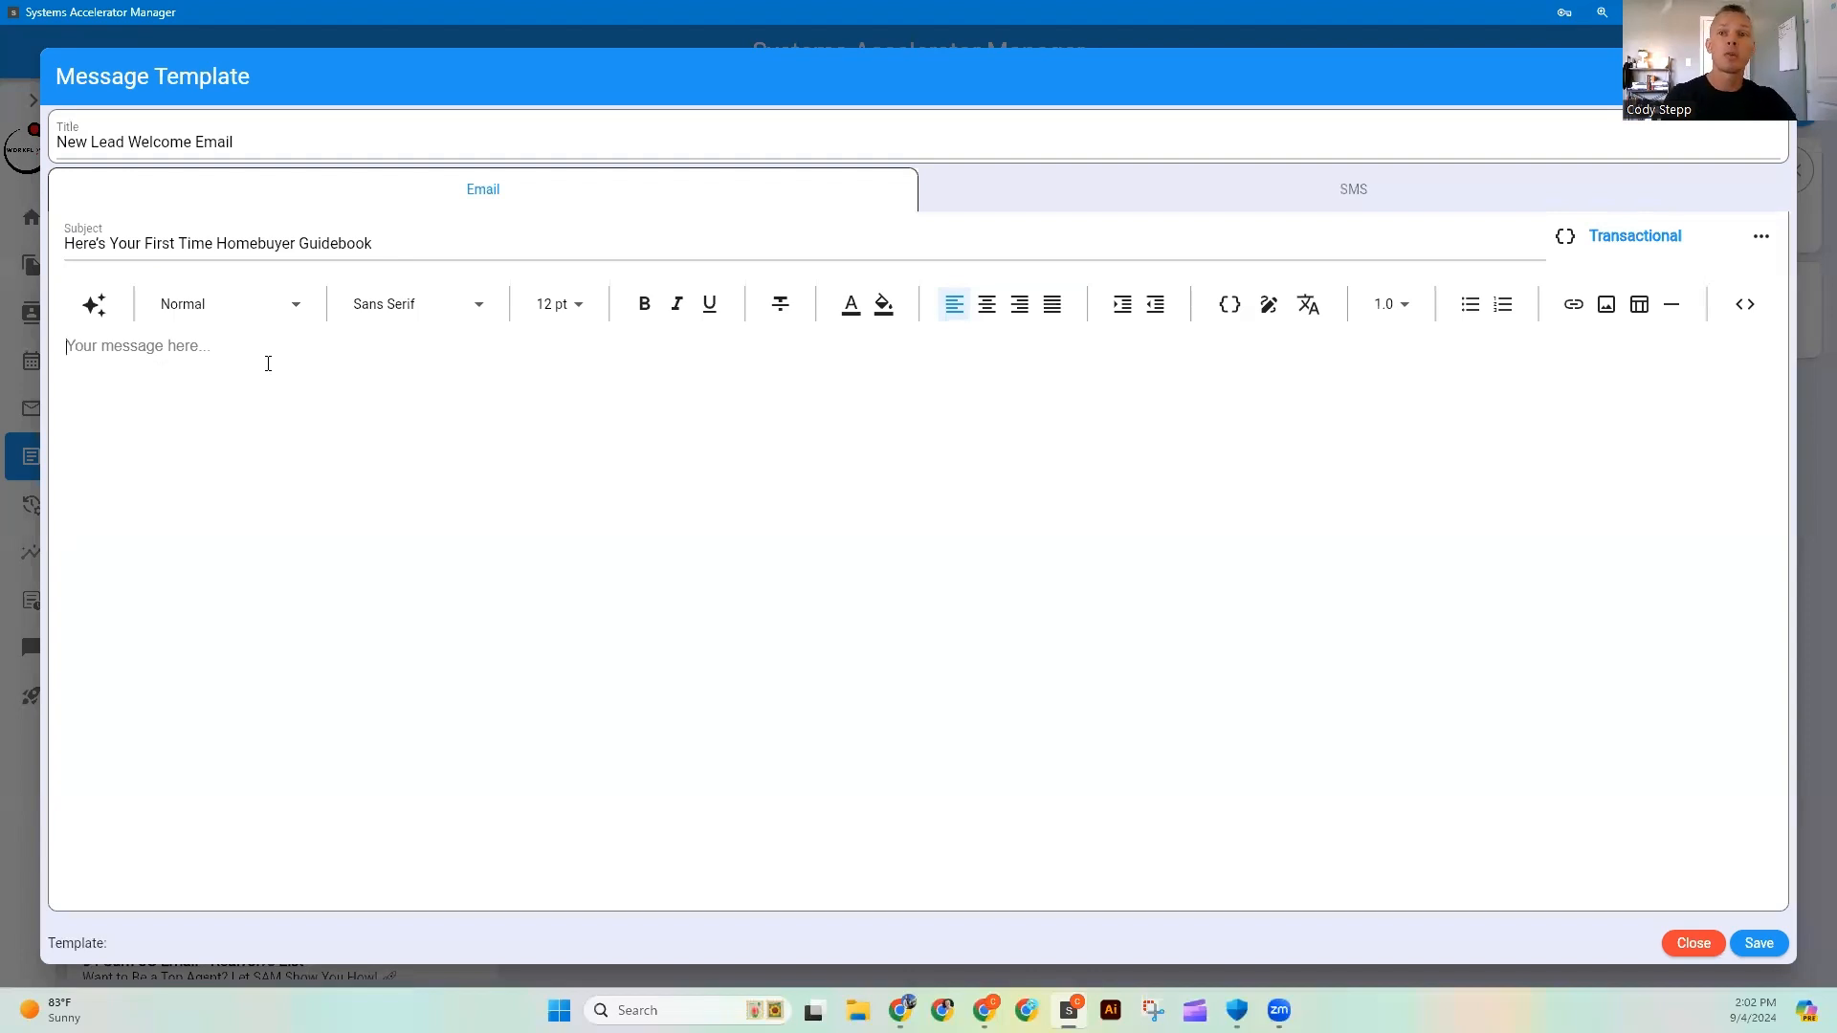
{"action": "type", "text": "Hey"}
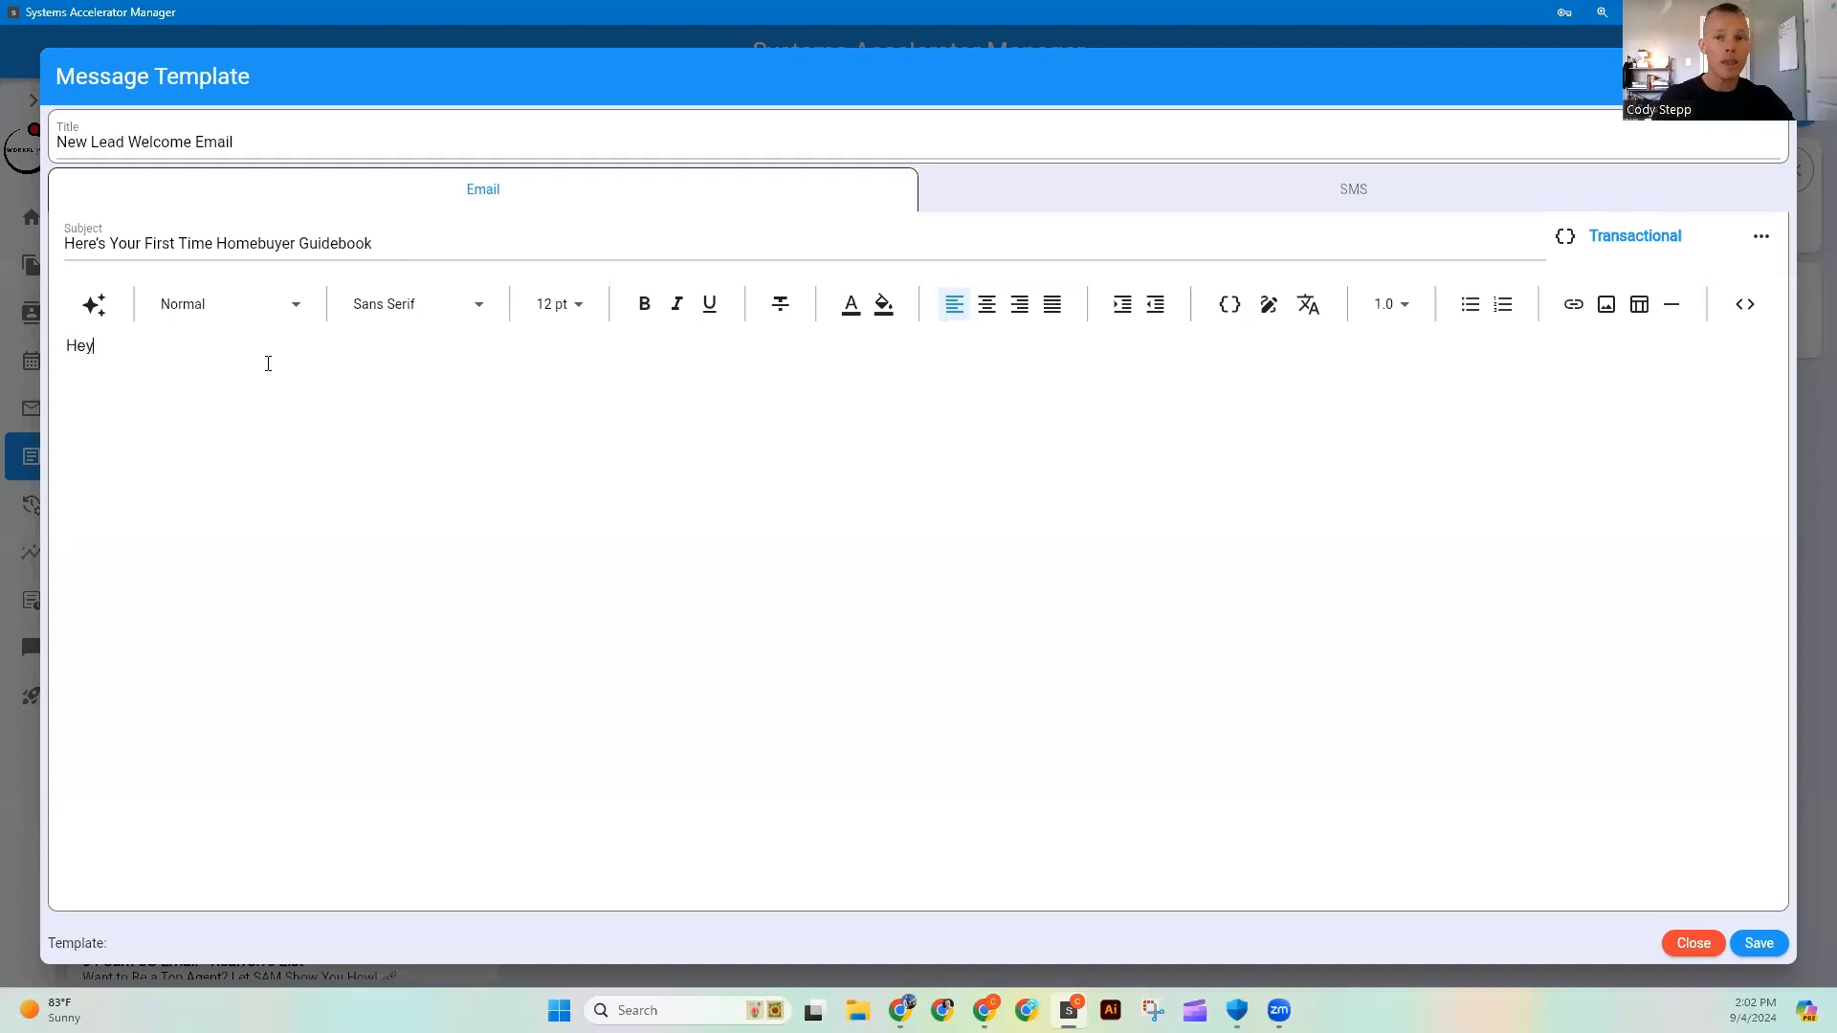
{"action": "type", "text": "! So gr"}
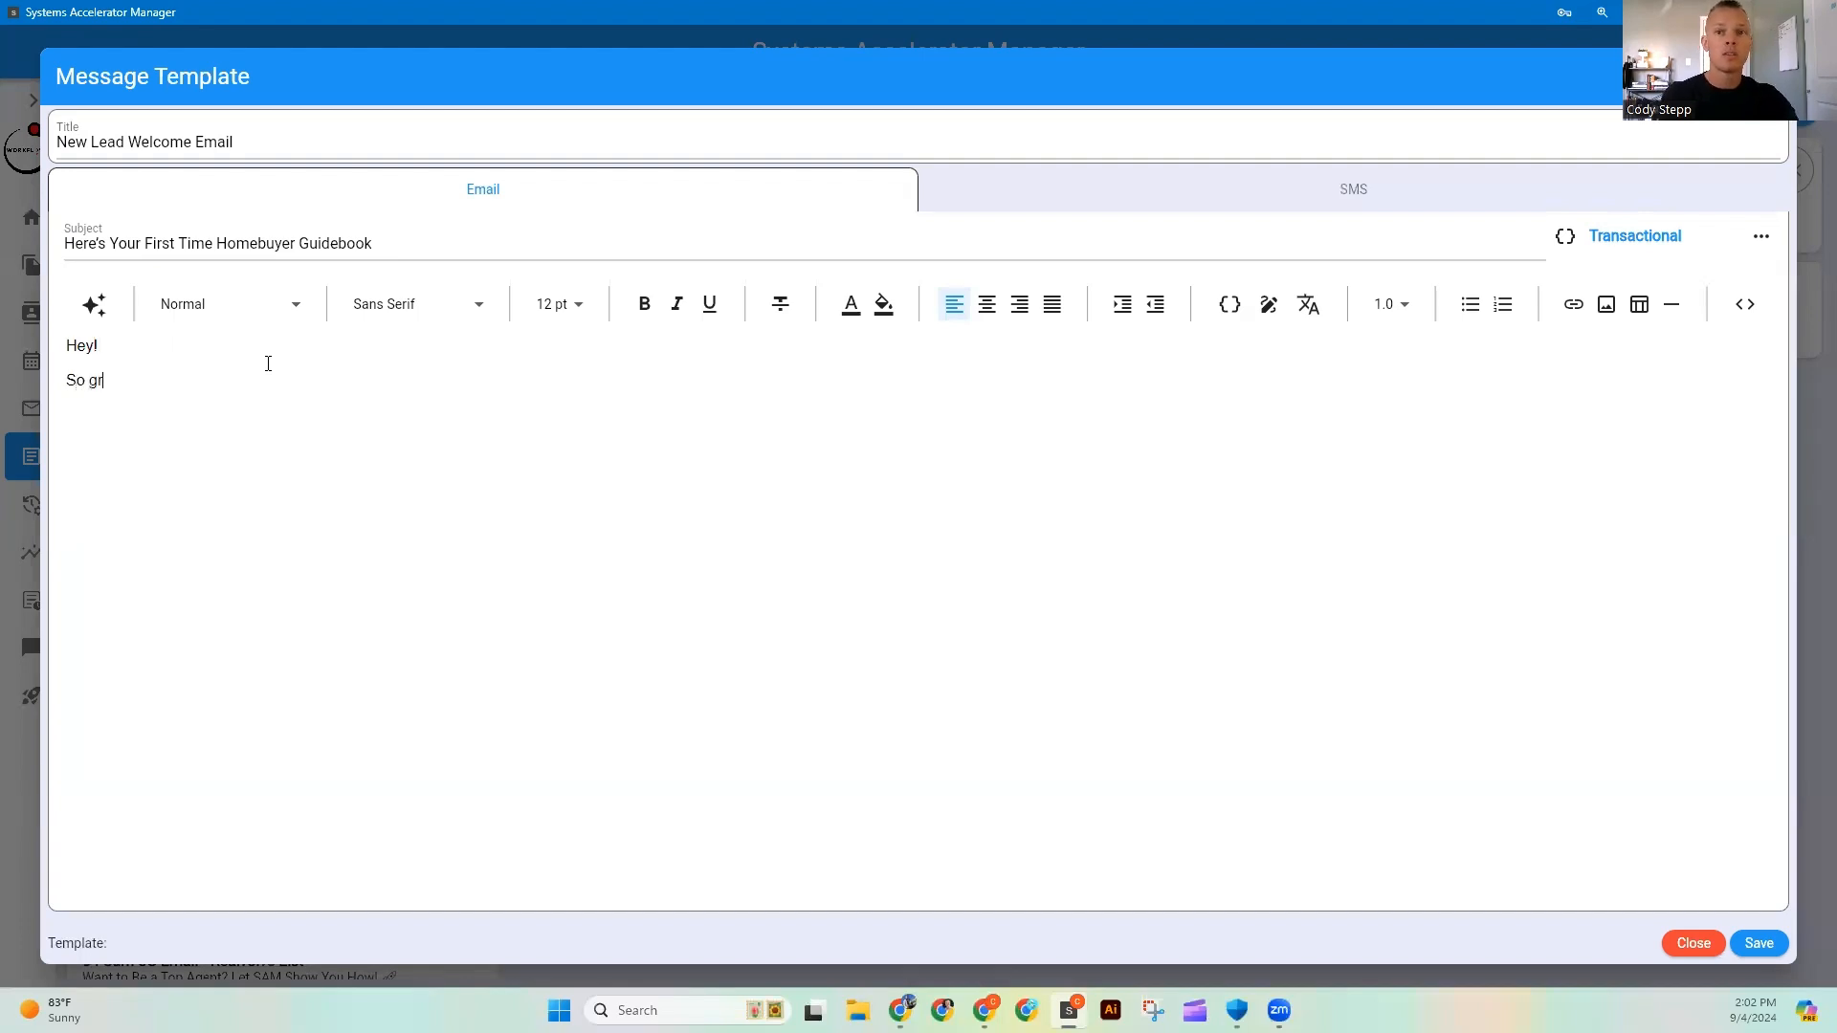
{"action": "type", "text": "eat to have yo"}
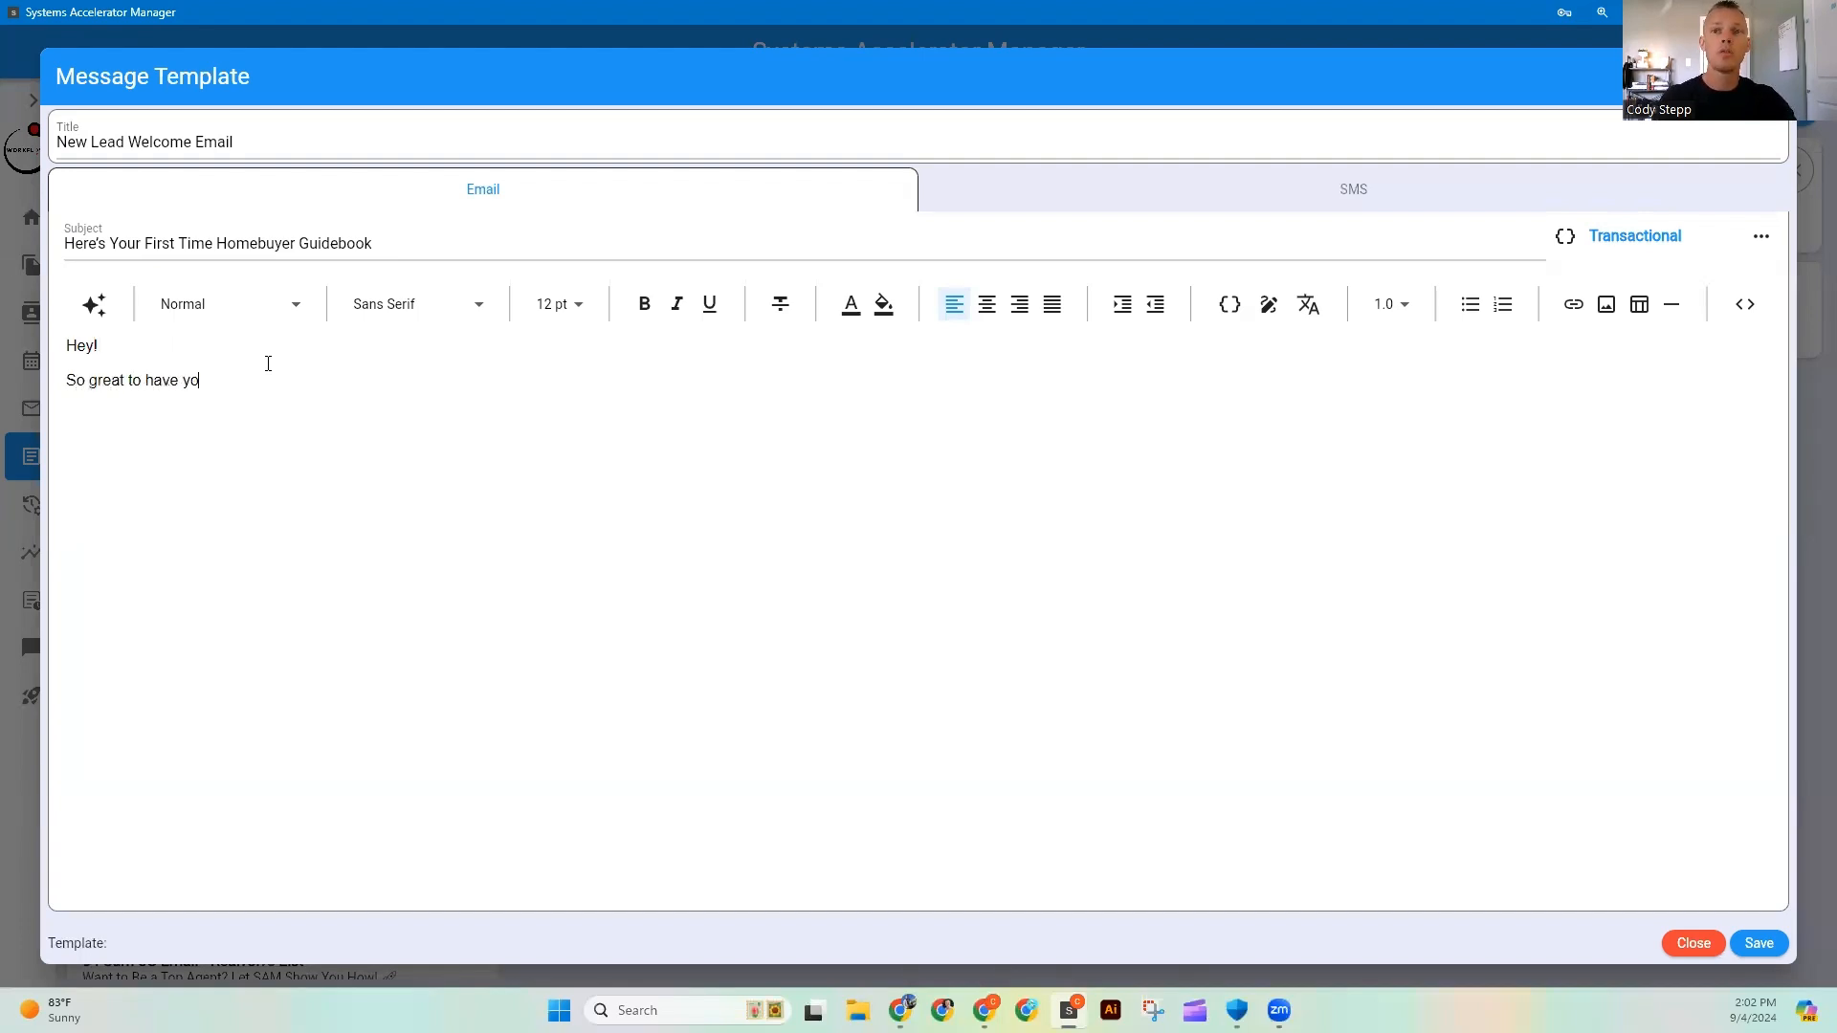
{"action": "type", "text": "u, here is that furs"}
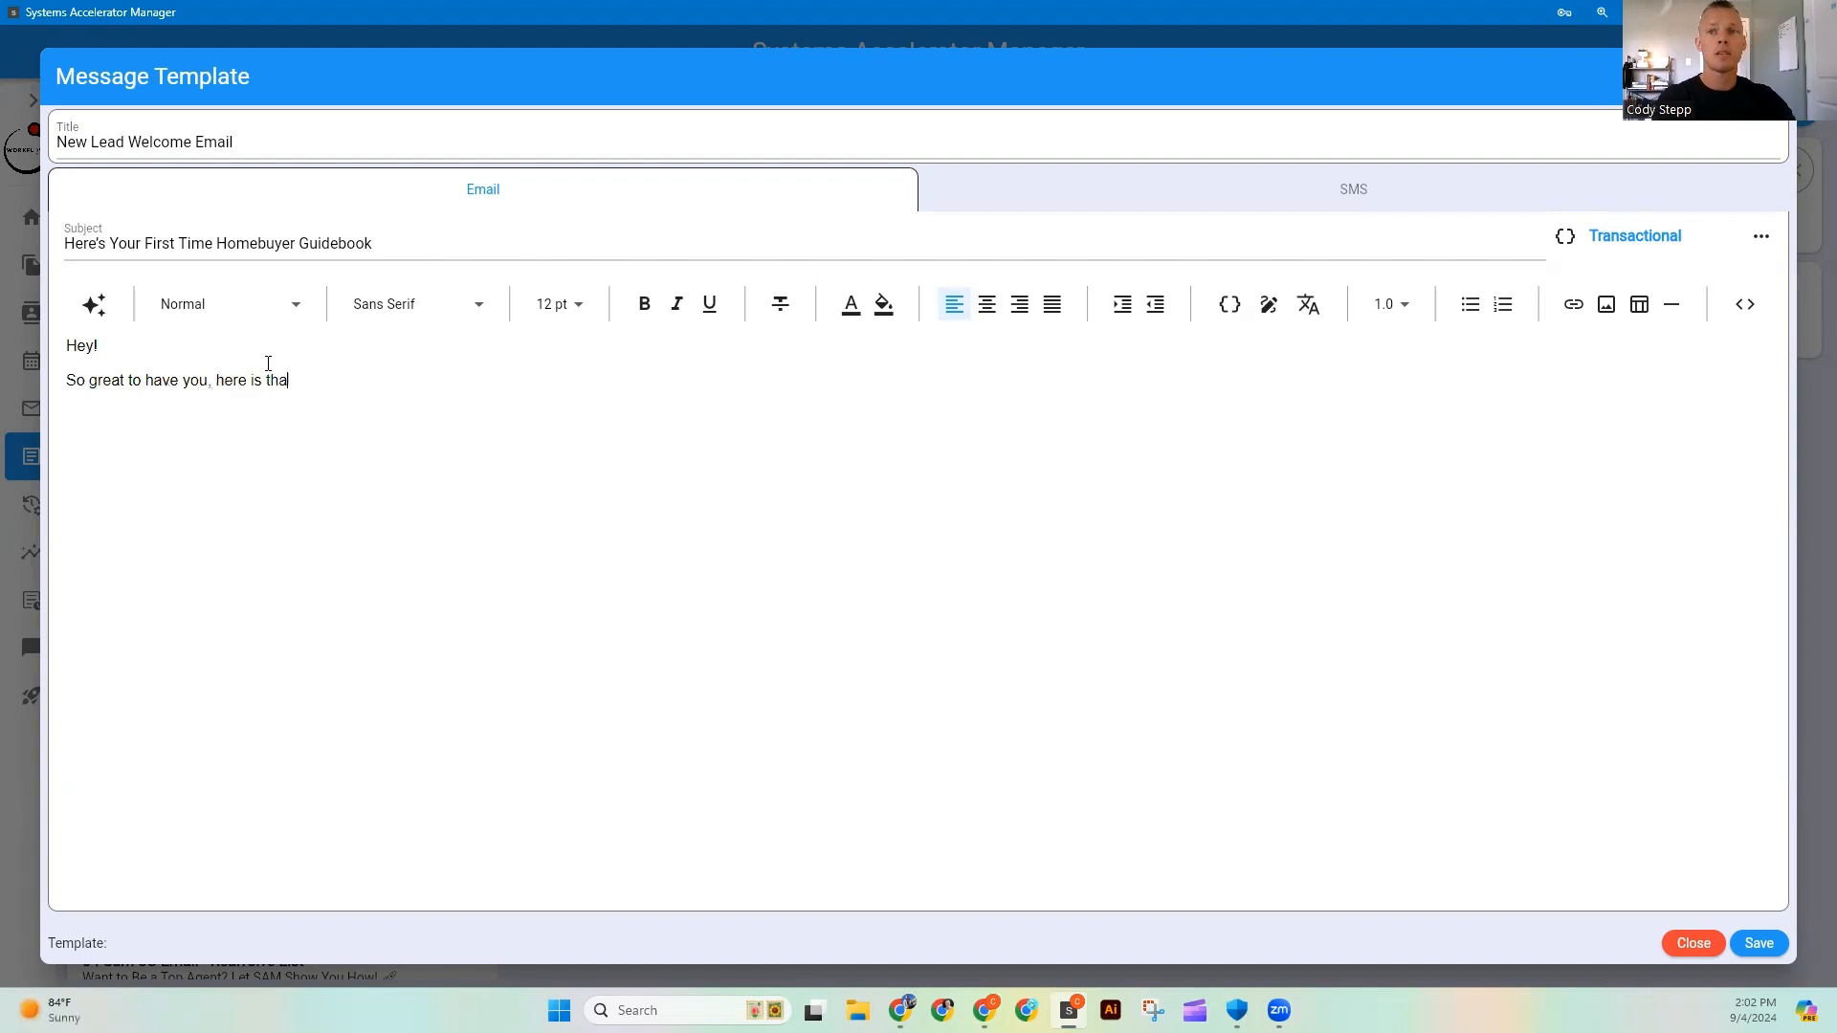
{"action": "key", "text": "BackSpace"}
{"action": "key", "text": "BackSpace"}
{"action": "key", "text": "BackSpace"}
{"action": "type", "text": "irst tiem h"}
{"action": "key", "text": "BackSpace"}
{"action": "key", "text": "BackSpace"}
{"action": "key", "text": "BackSpace"}
{"action": "key", "text": "BackSpace"}
{"action": "type", "text": "me "}
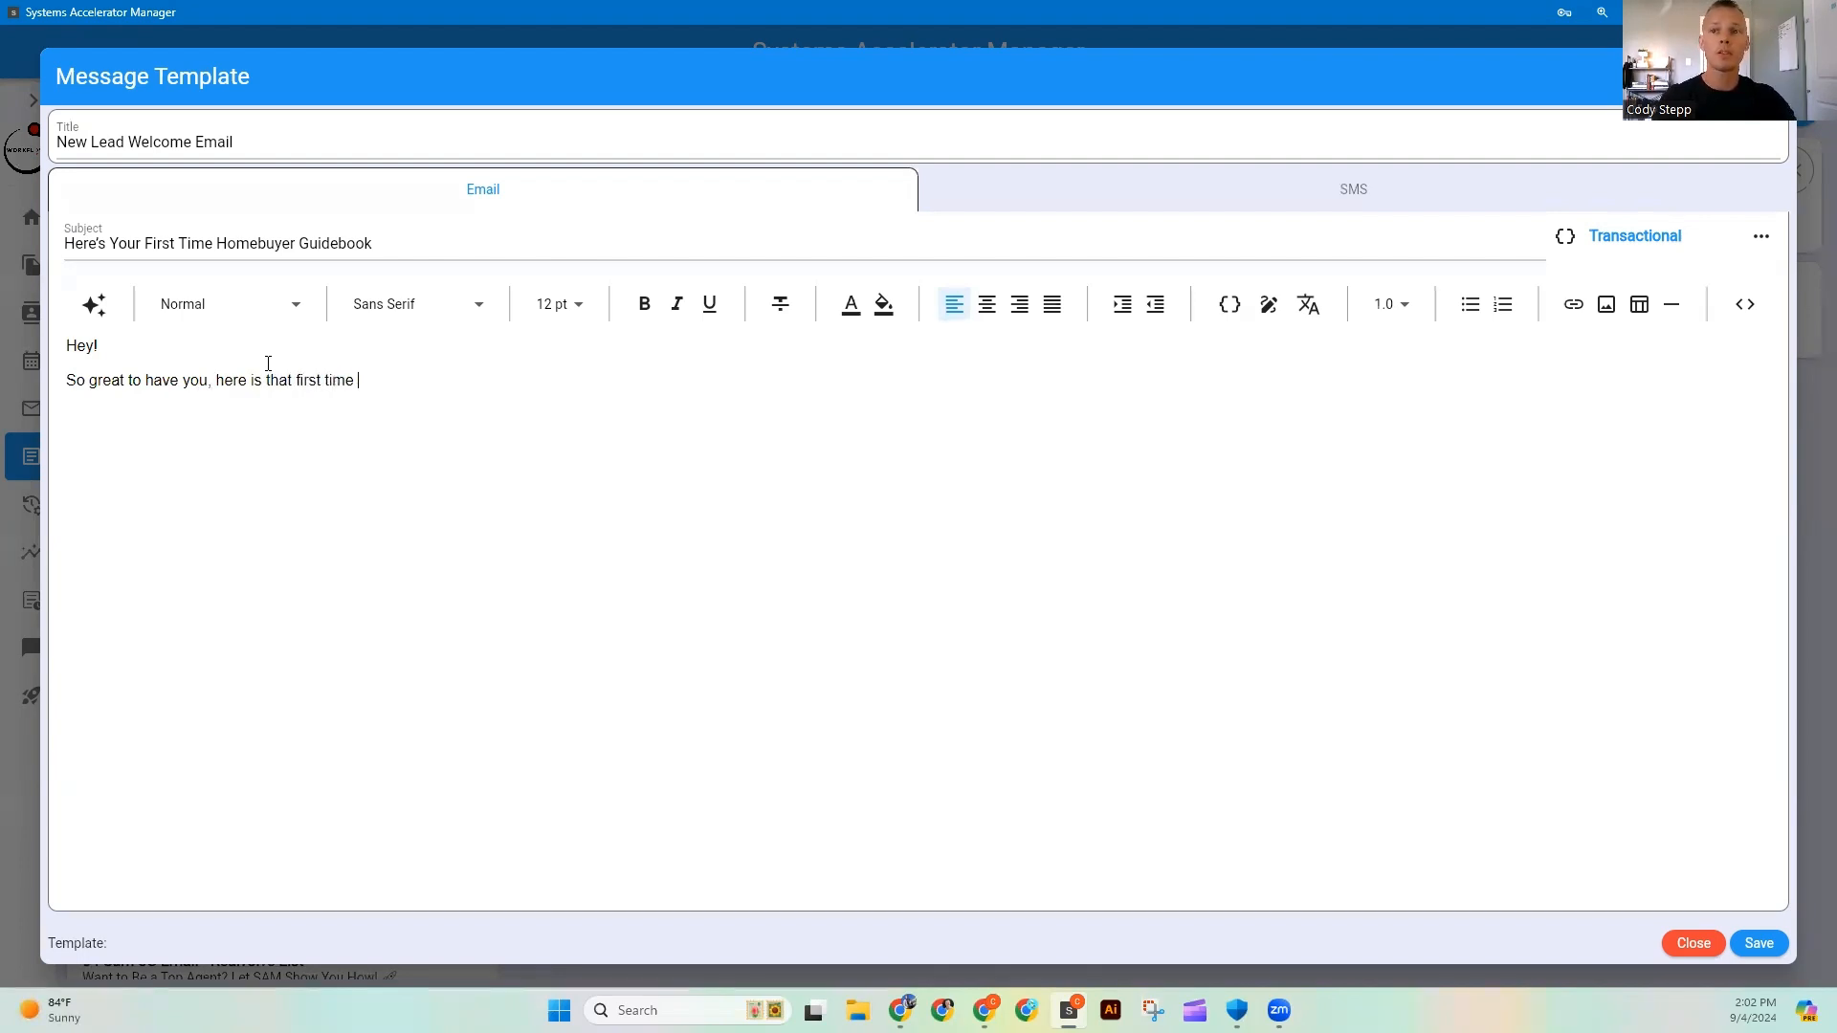
{"action": "type", "text": "home buyer guilde."}
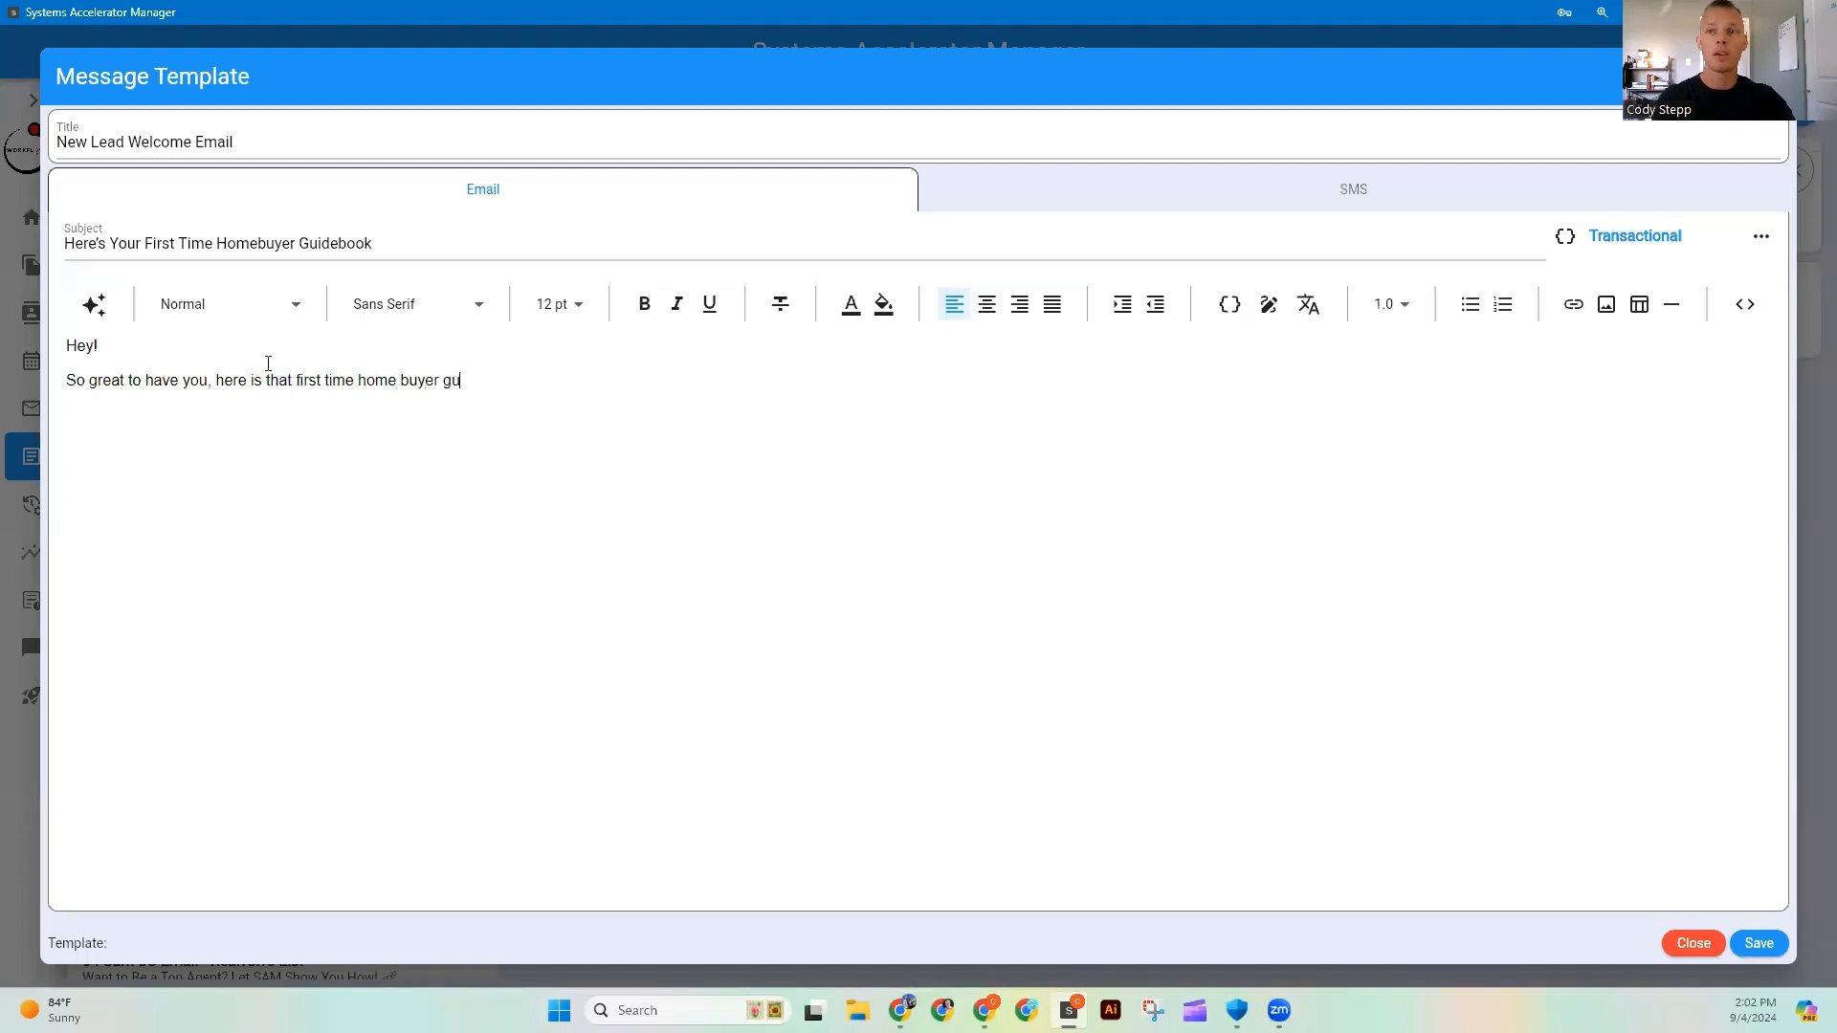
{"action": "key", "text": "BackSpace"}
{"action": "key", "text": "BackSpace"}
{"action": "key", "text": "BackSpace"}
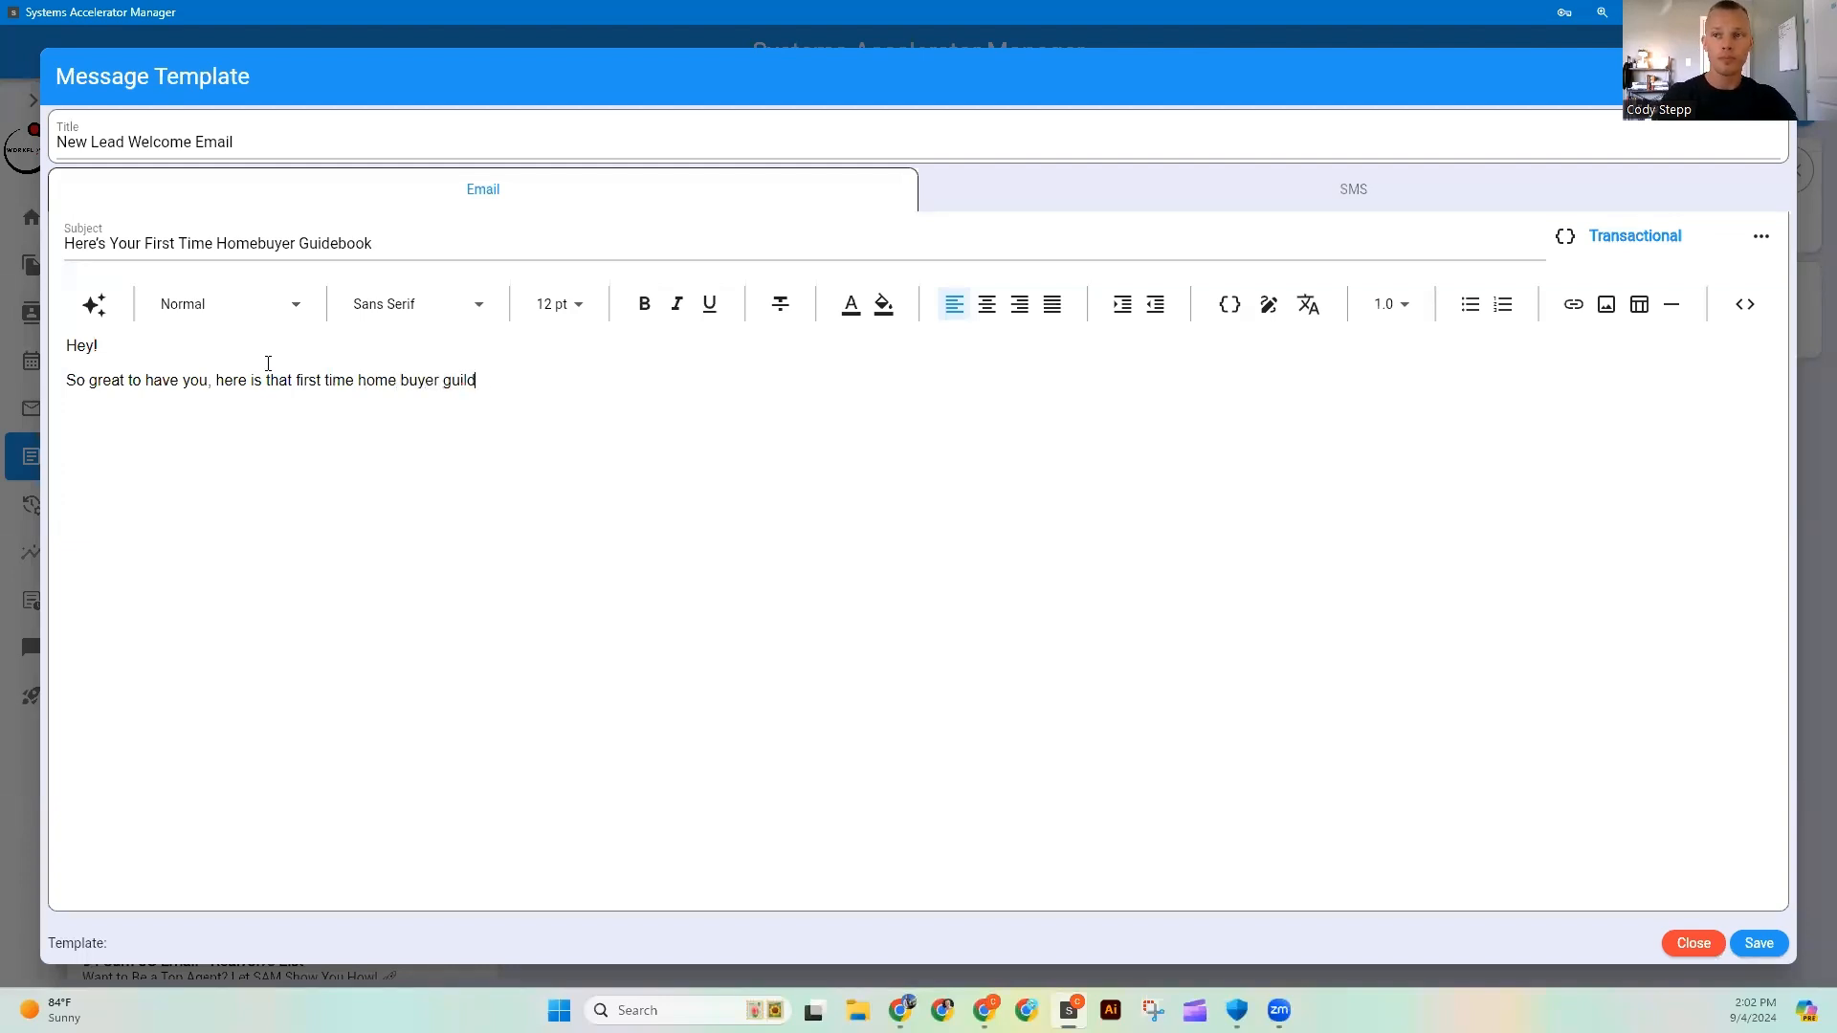
{"action": "key", "text": "BackSpace"}
{"action": "key", "text": "BackSpace"}
{"action": "type", "text": "de."}
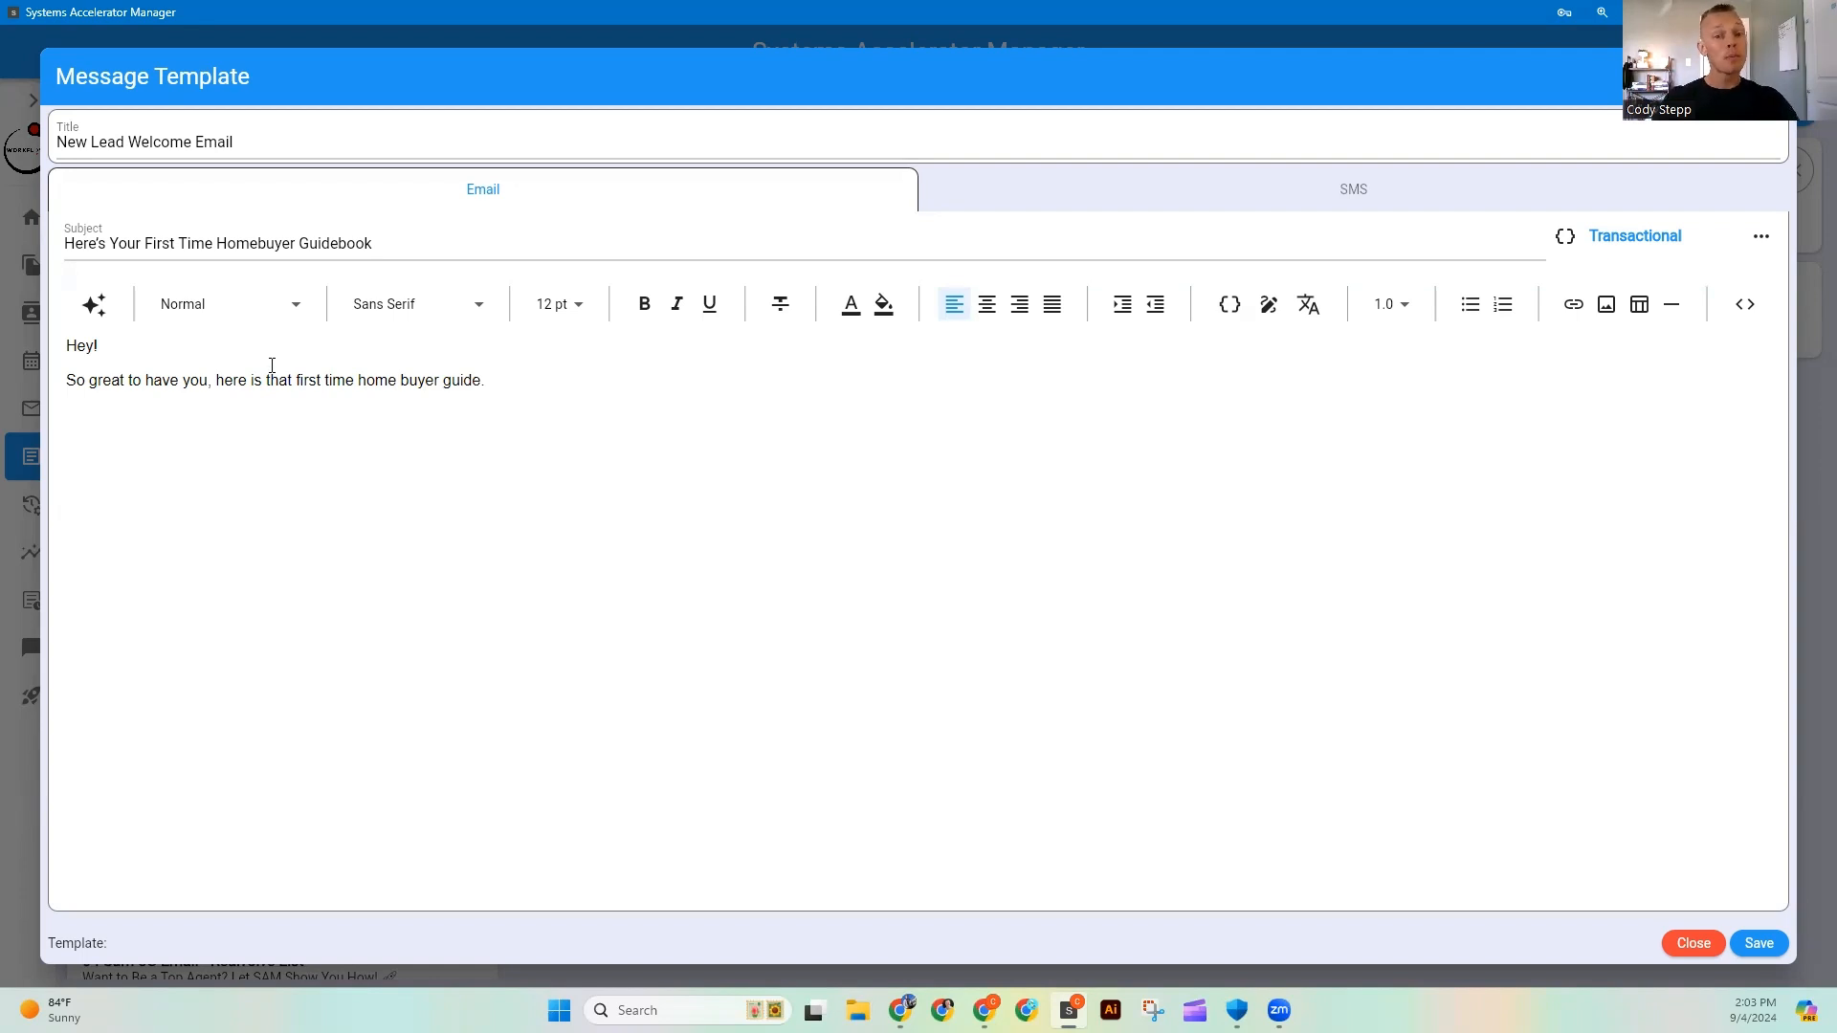
Clear the entire email body and the subject line of the template.
{"action": "key", "text": "ctrl+a"}
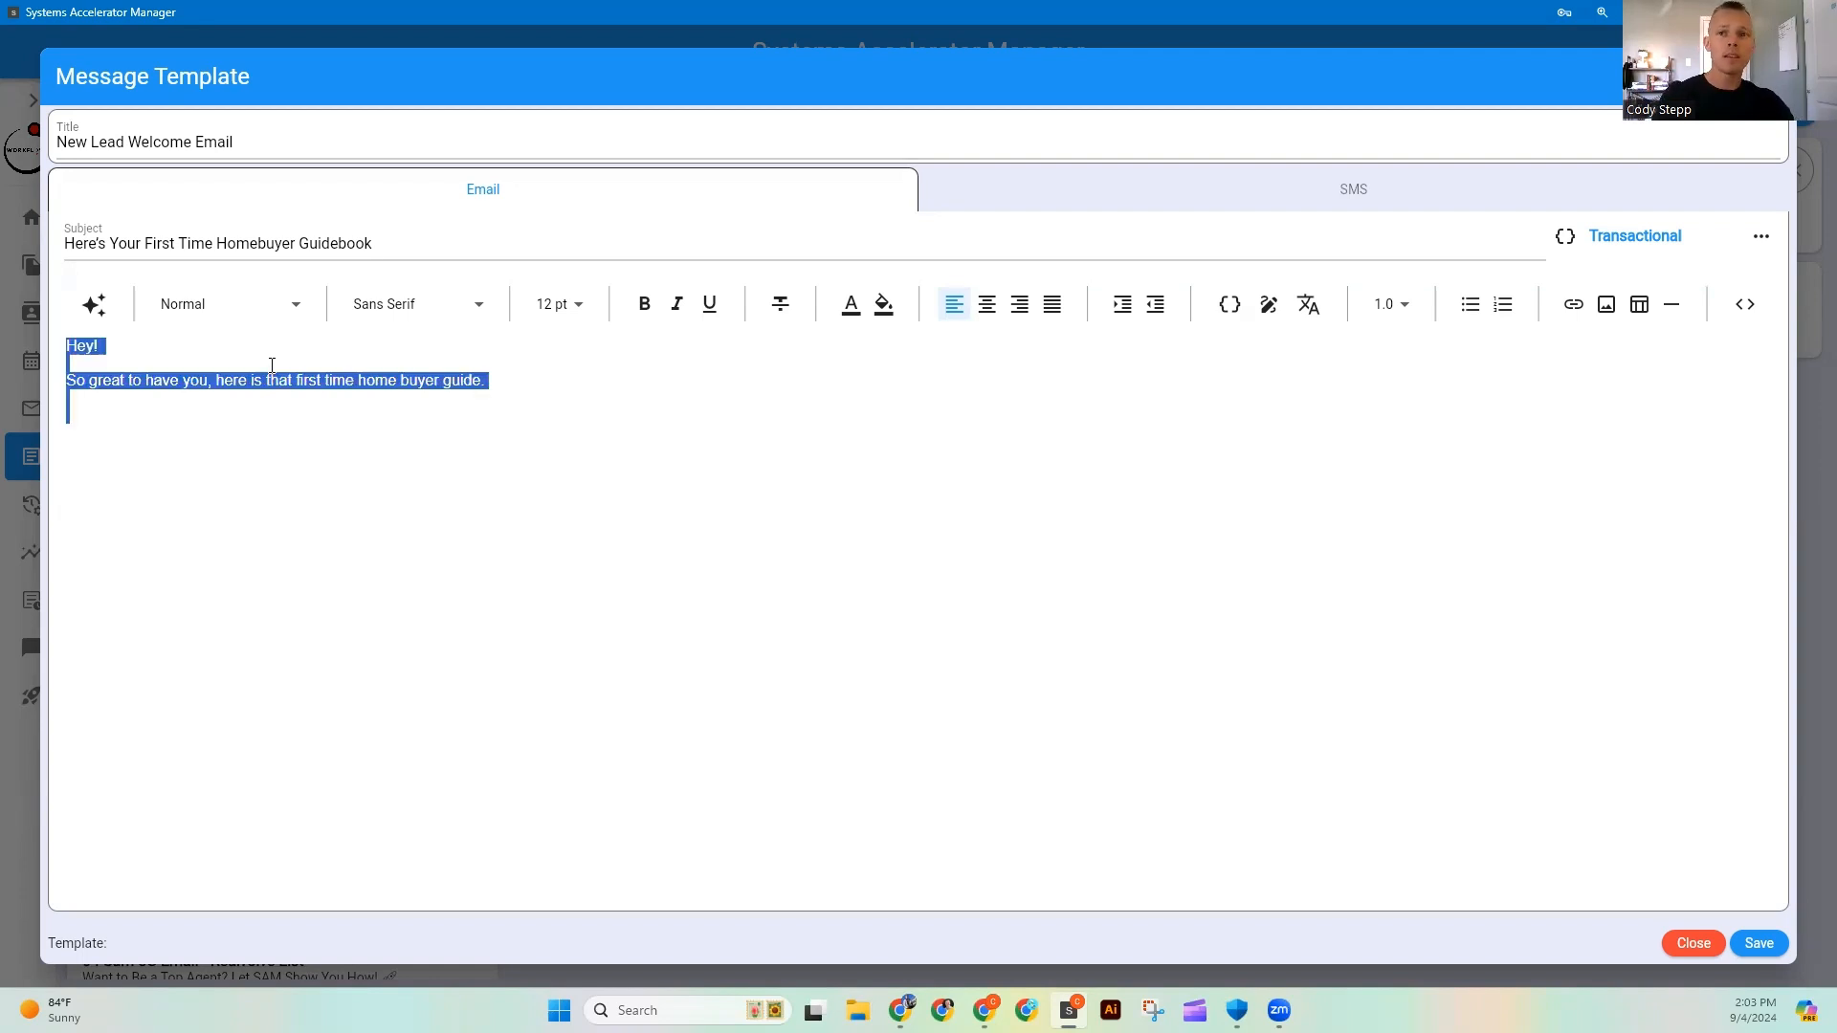
{"action": "key", "text": "BackSpace"}
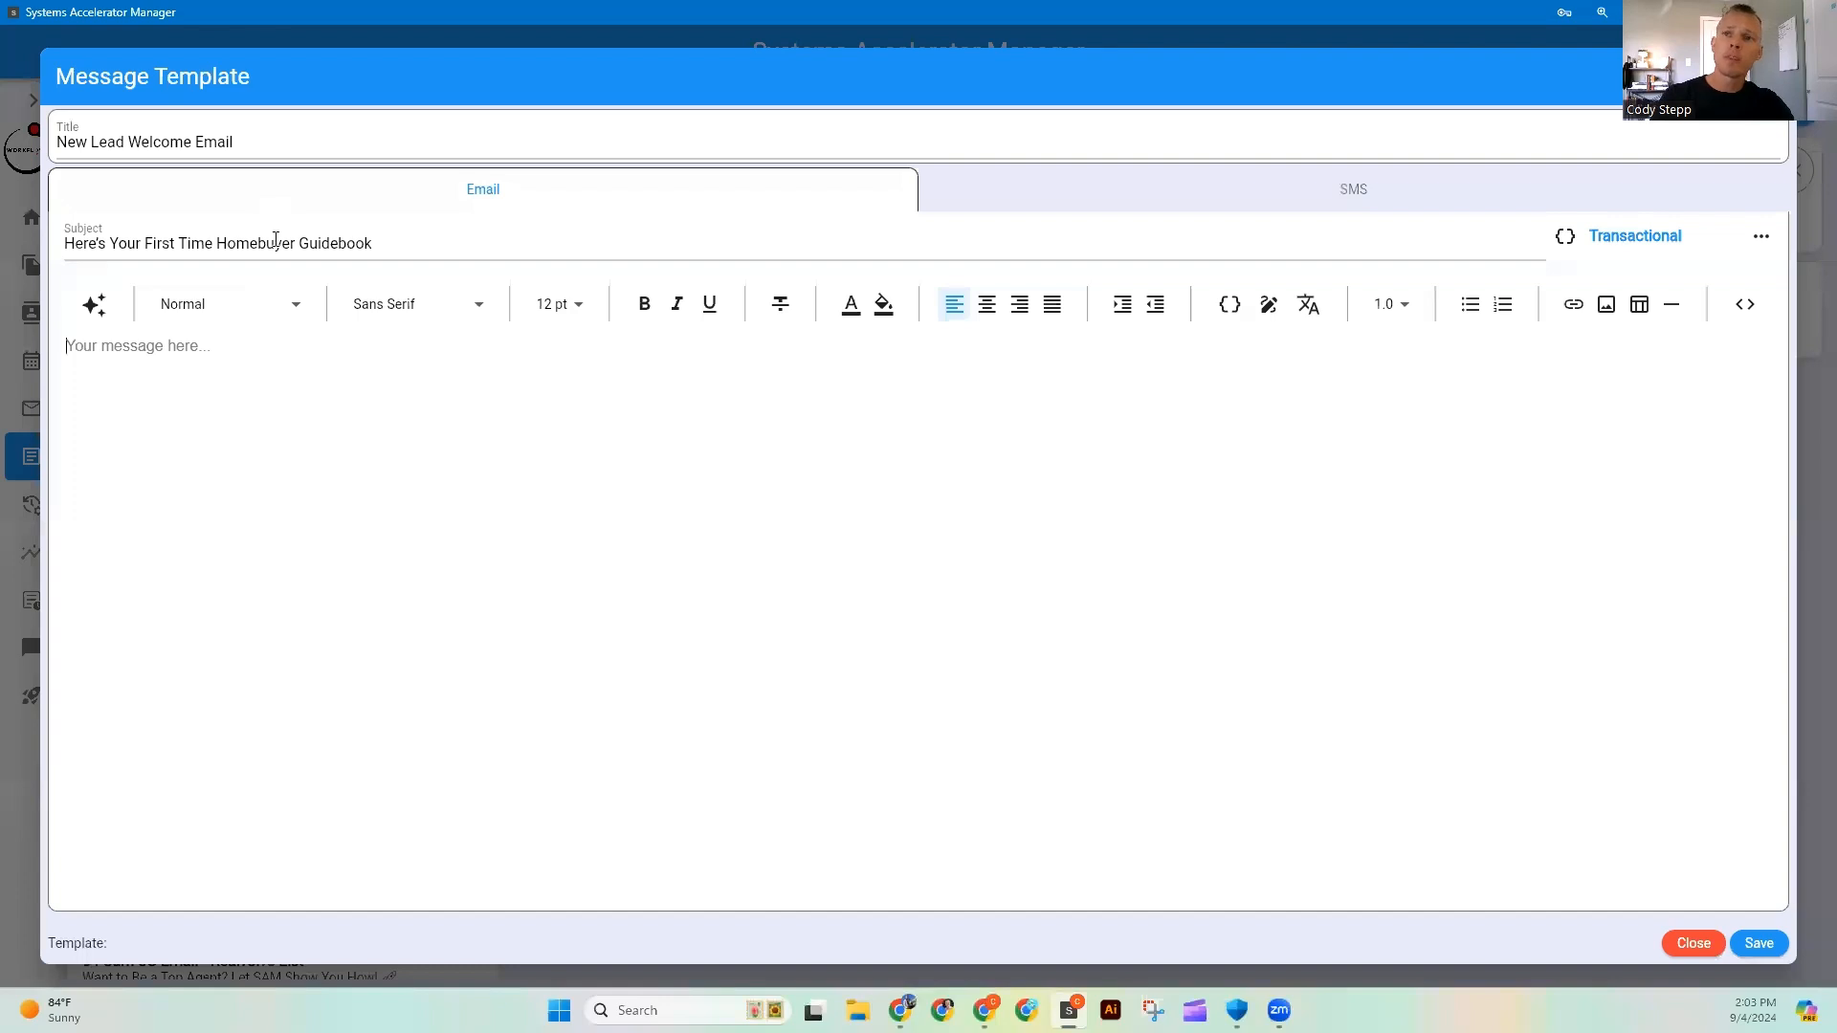
{"action": "triple_click", "coordinate": [284, 239]}
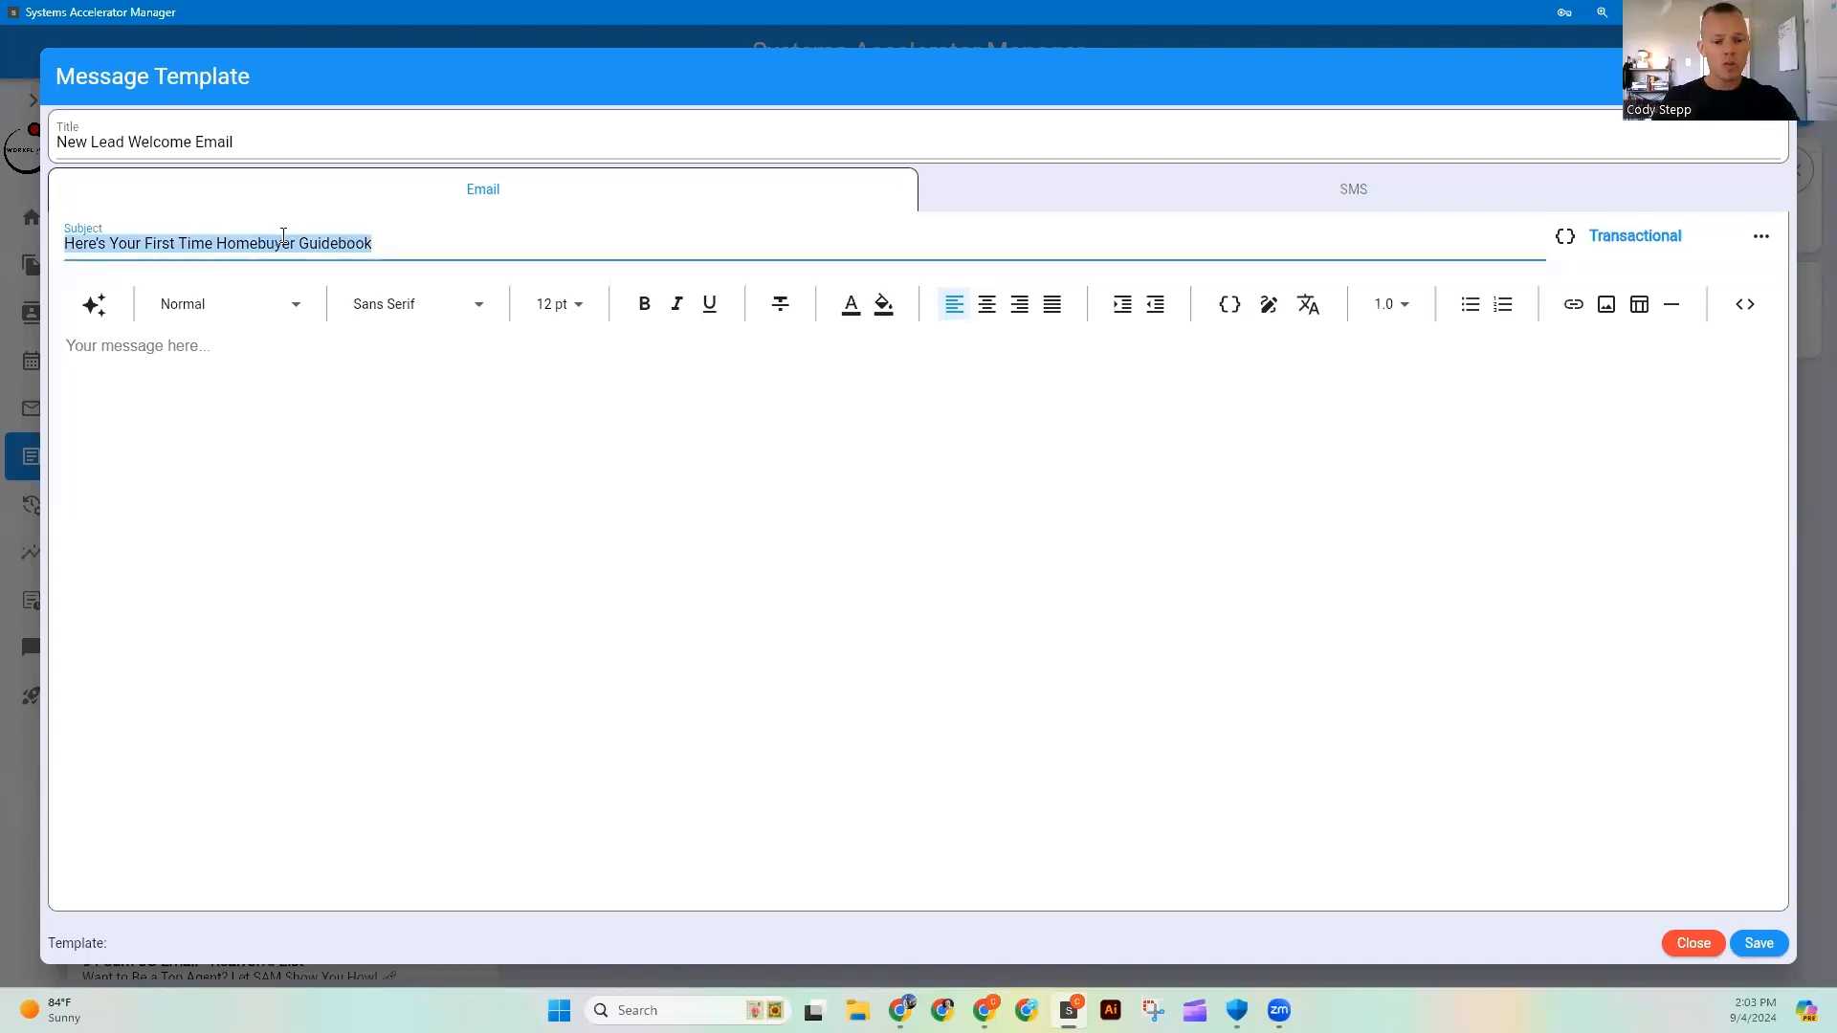
{"action": "key", "text": "BackSpace"}
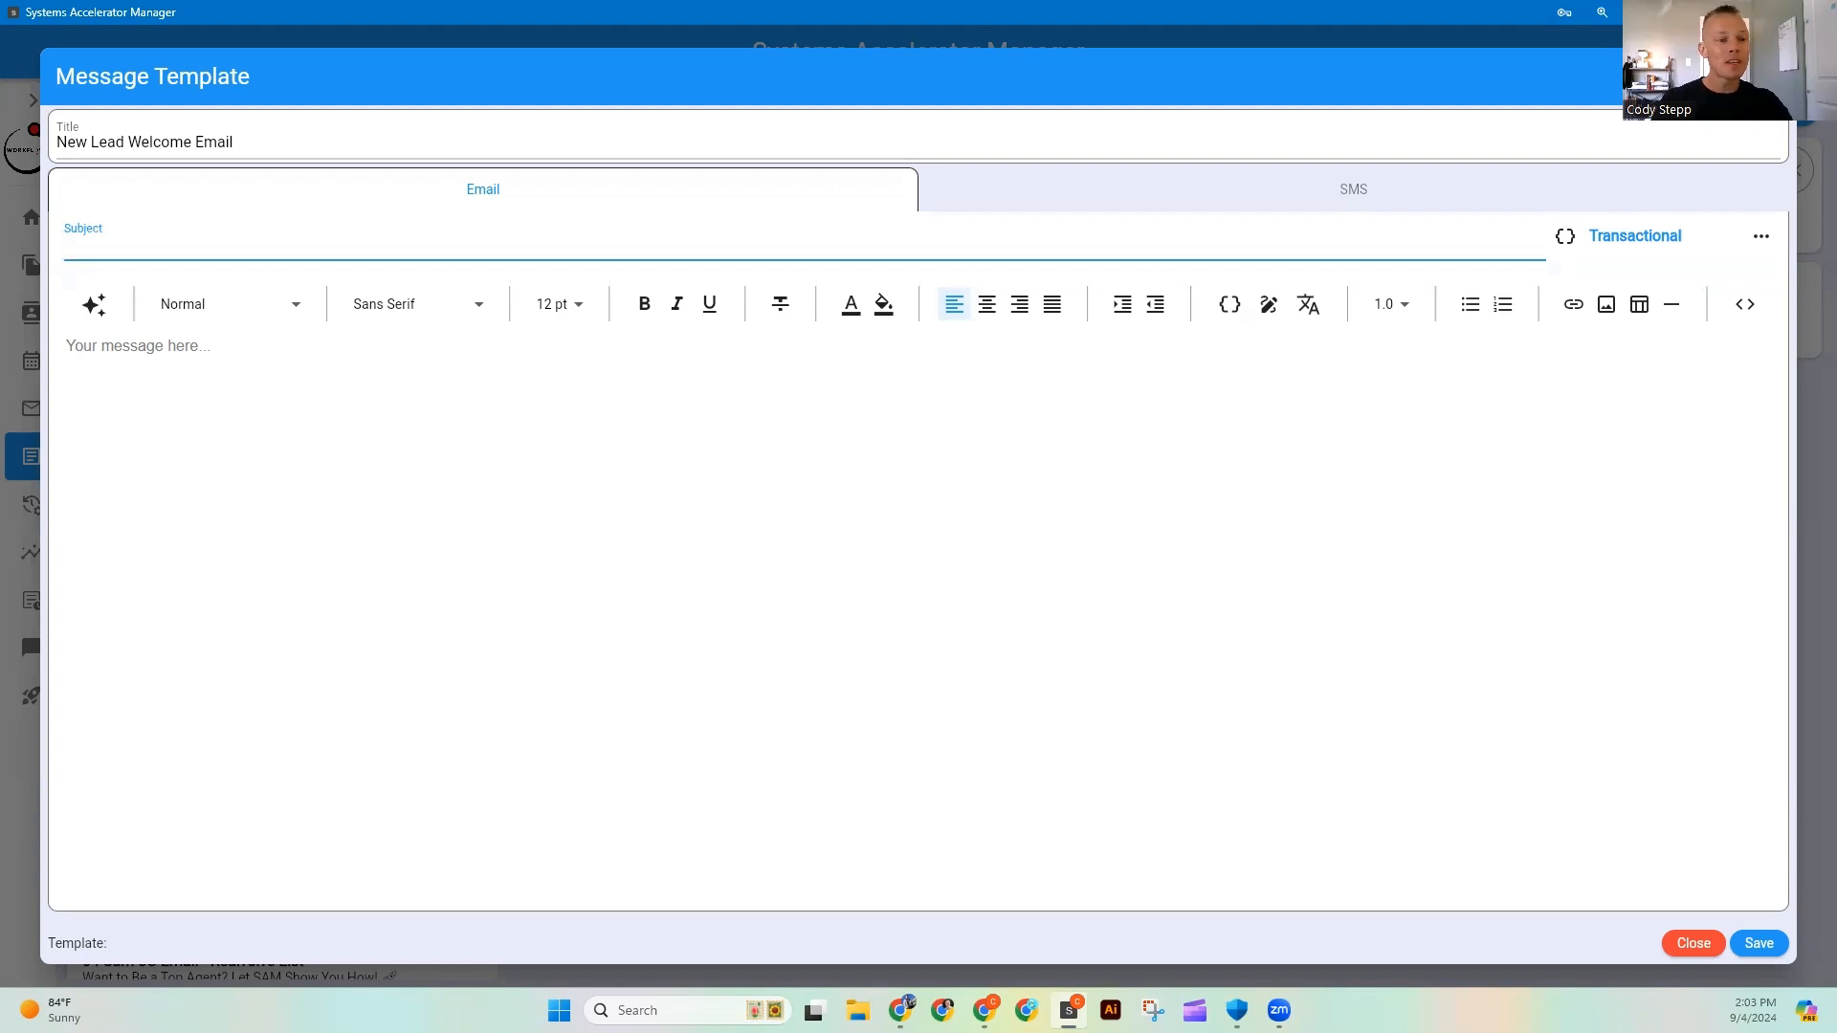
{"action": "key", "text": "alt+Tab"}
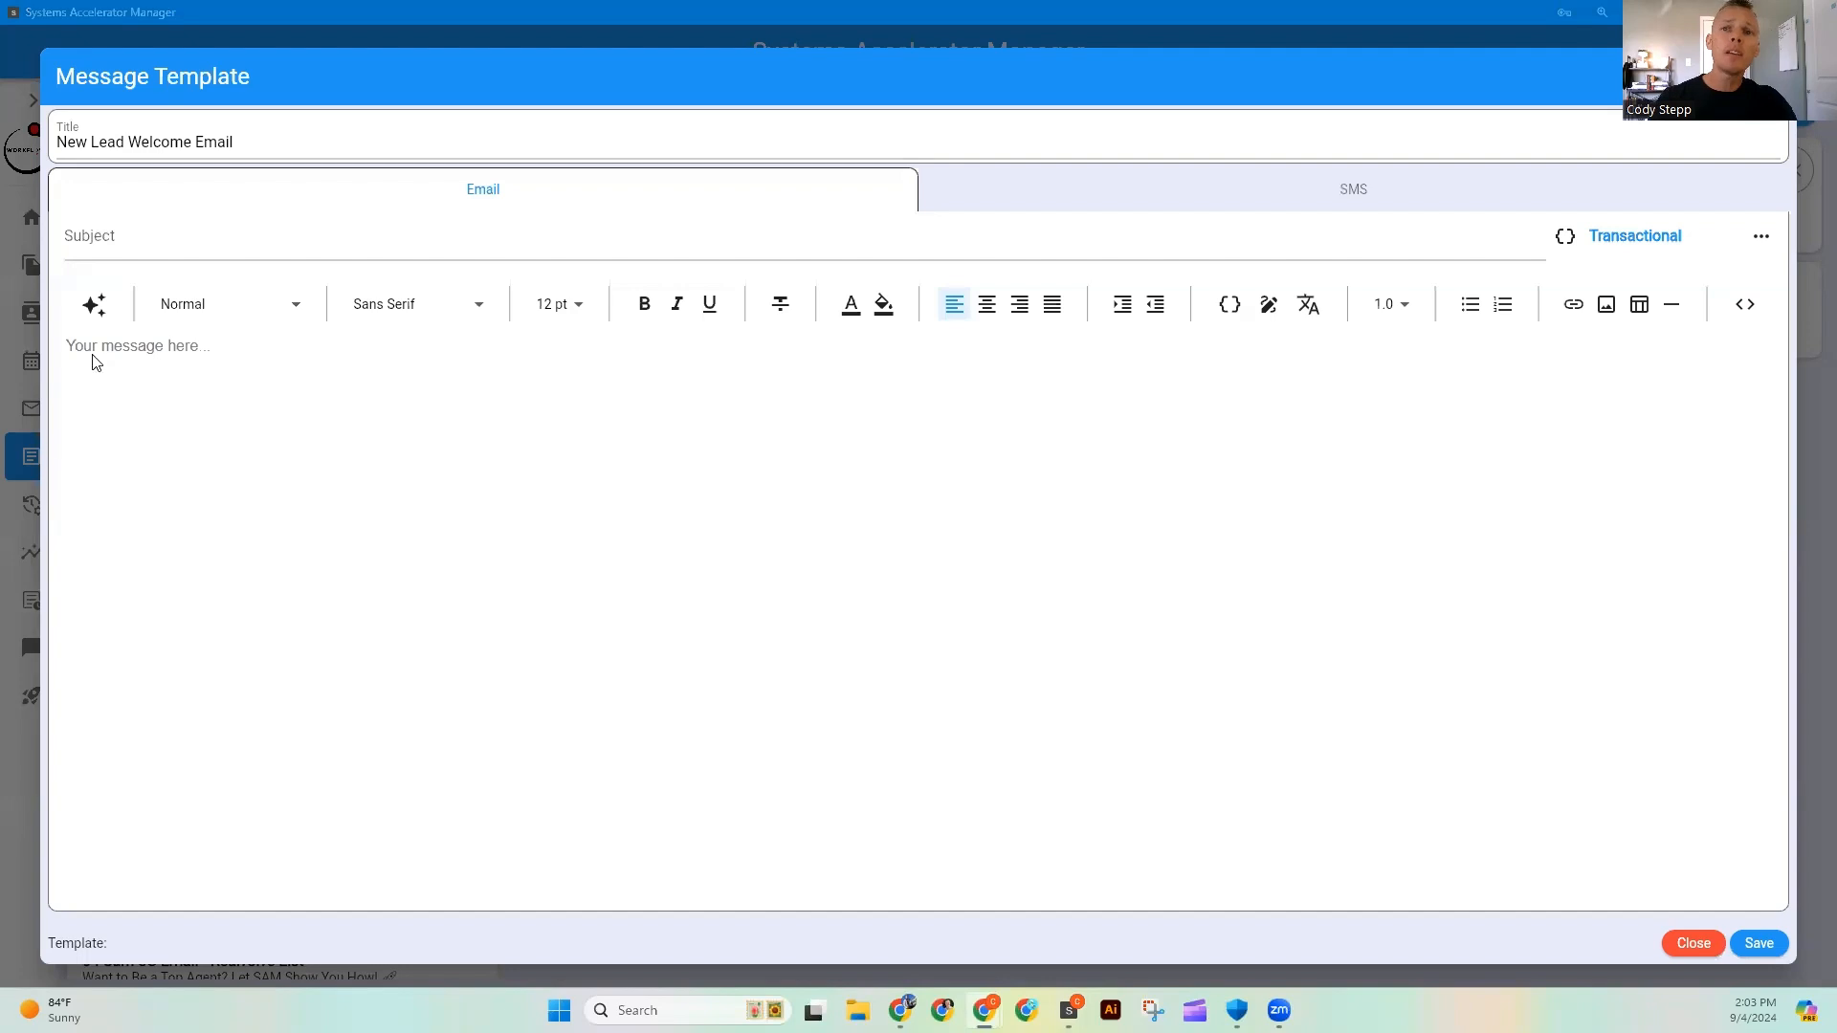
{"action": "key", "text": "alt+Tab"}
Have SAM create the email from an objective: send a new lead the requested First Time Home Buyer guide, ask their buying stage, offer guidance, request a chat.
{"action": "left_click", "coordinate": [94, 305]}
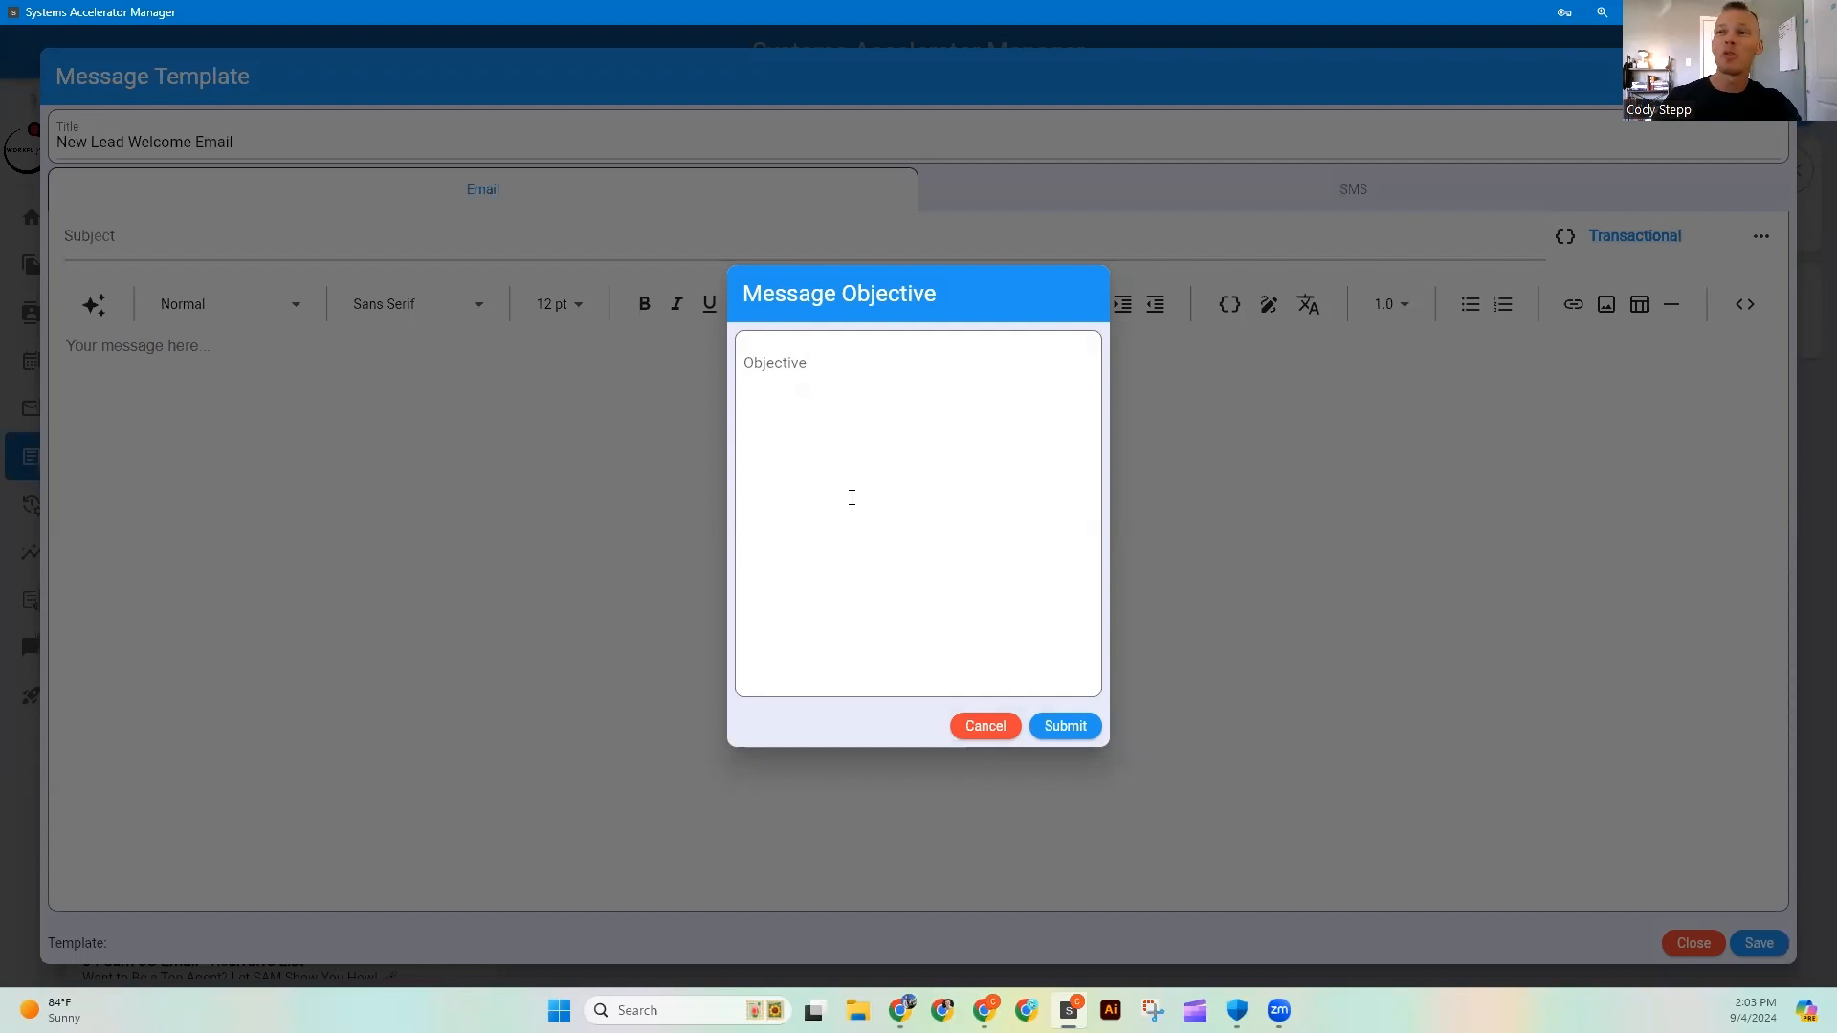
{"action": "left_click", "coordinate": [832, 387]}
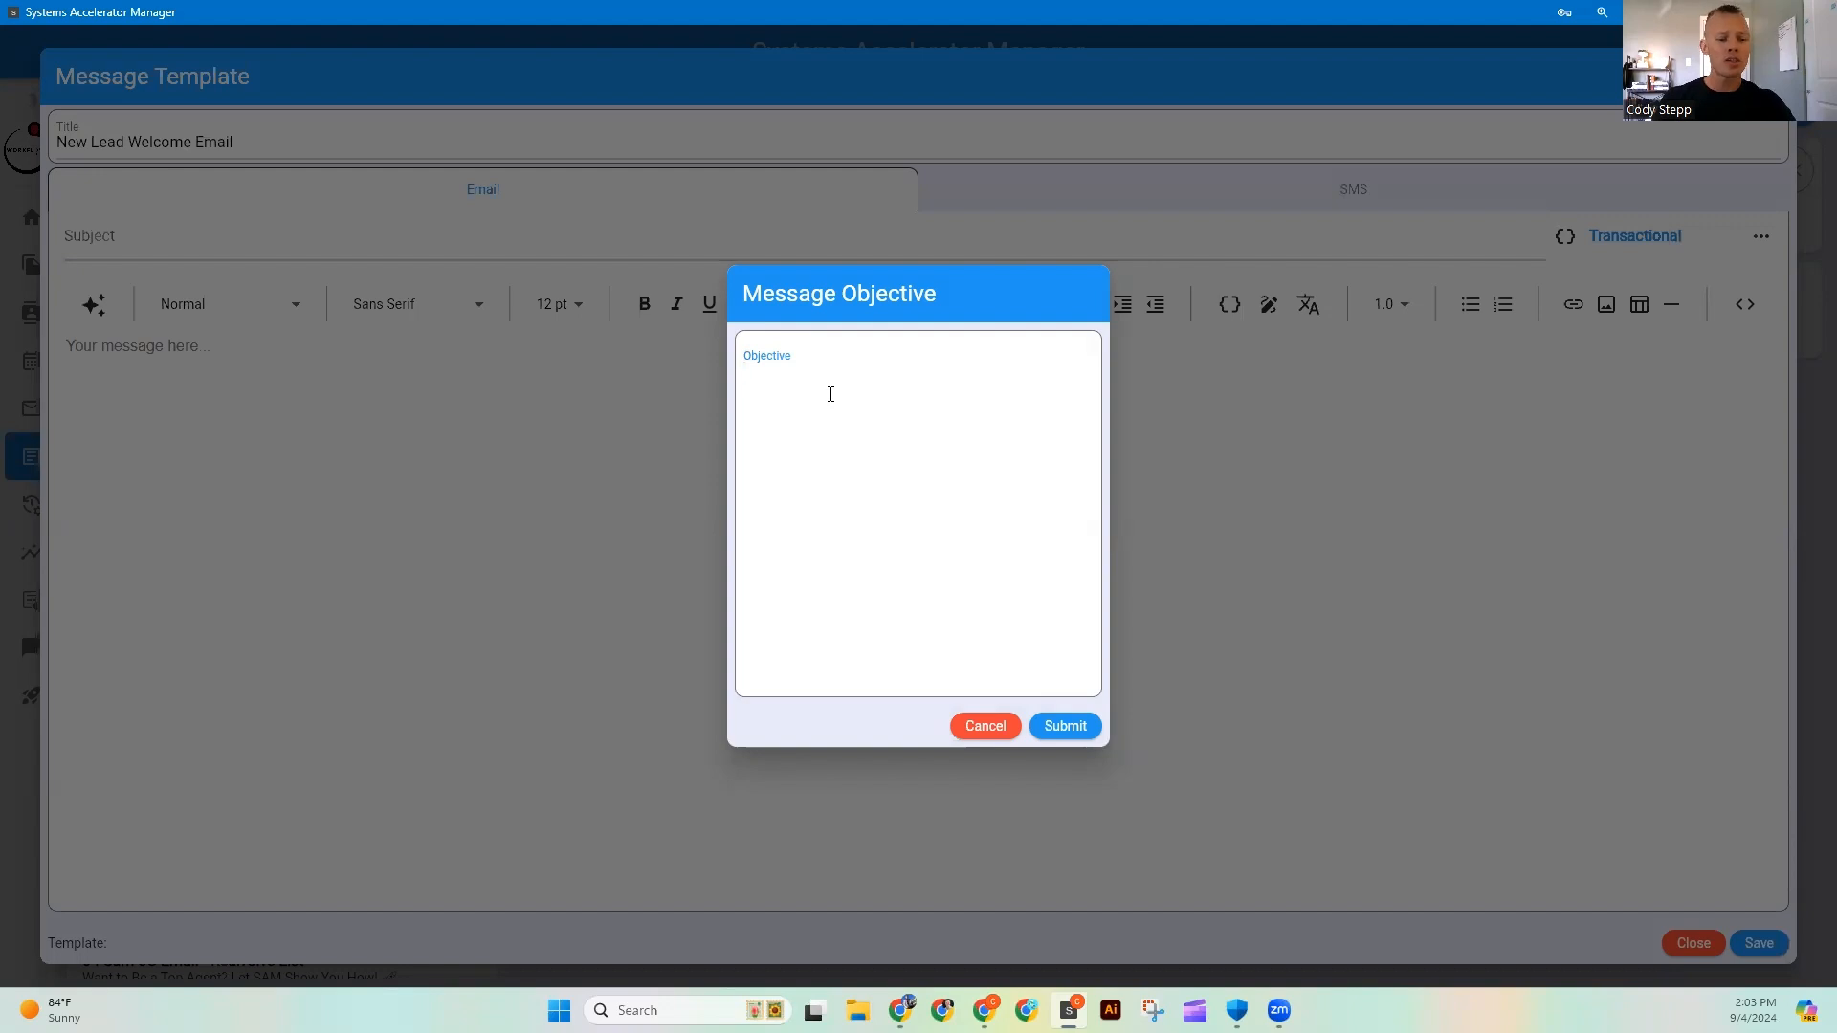
{"action": "type", "text": "Write a message I can send to a new lead that with the First Time Home Buyer guide they requested access to, ask them where they are in the home buying process, and offer to give guidance on anything they need help with, and requests they schedule a time to chat with me."}
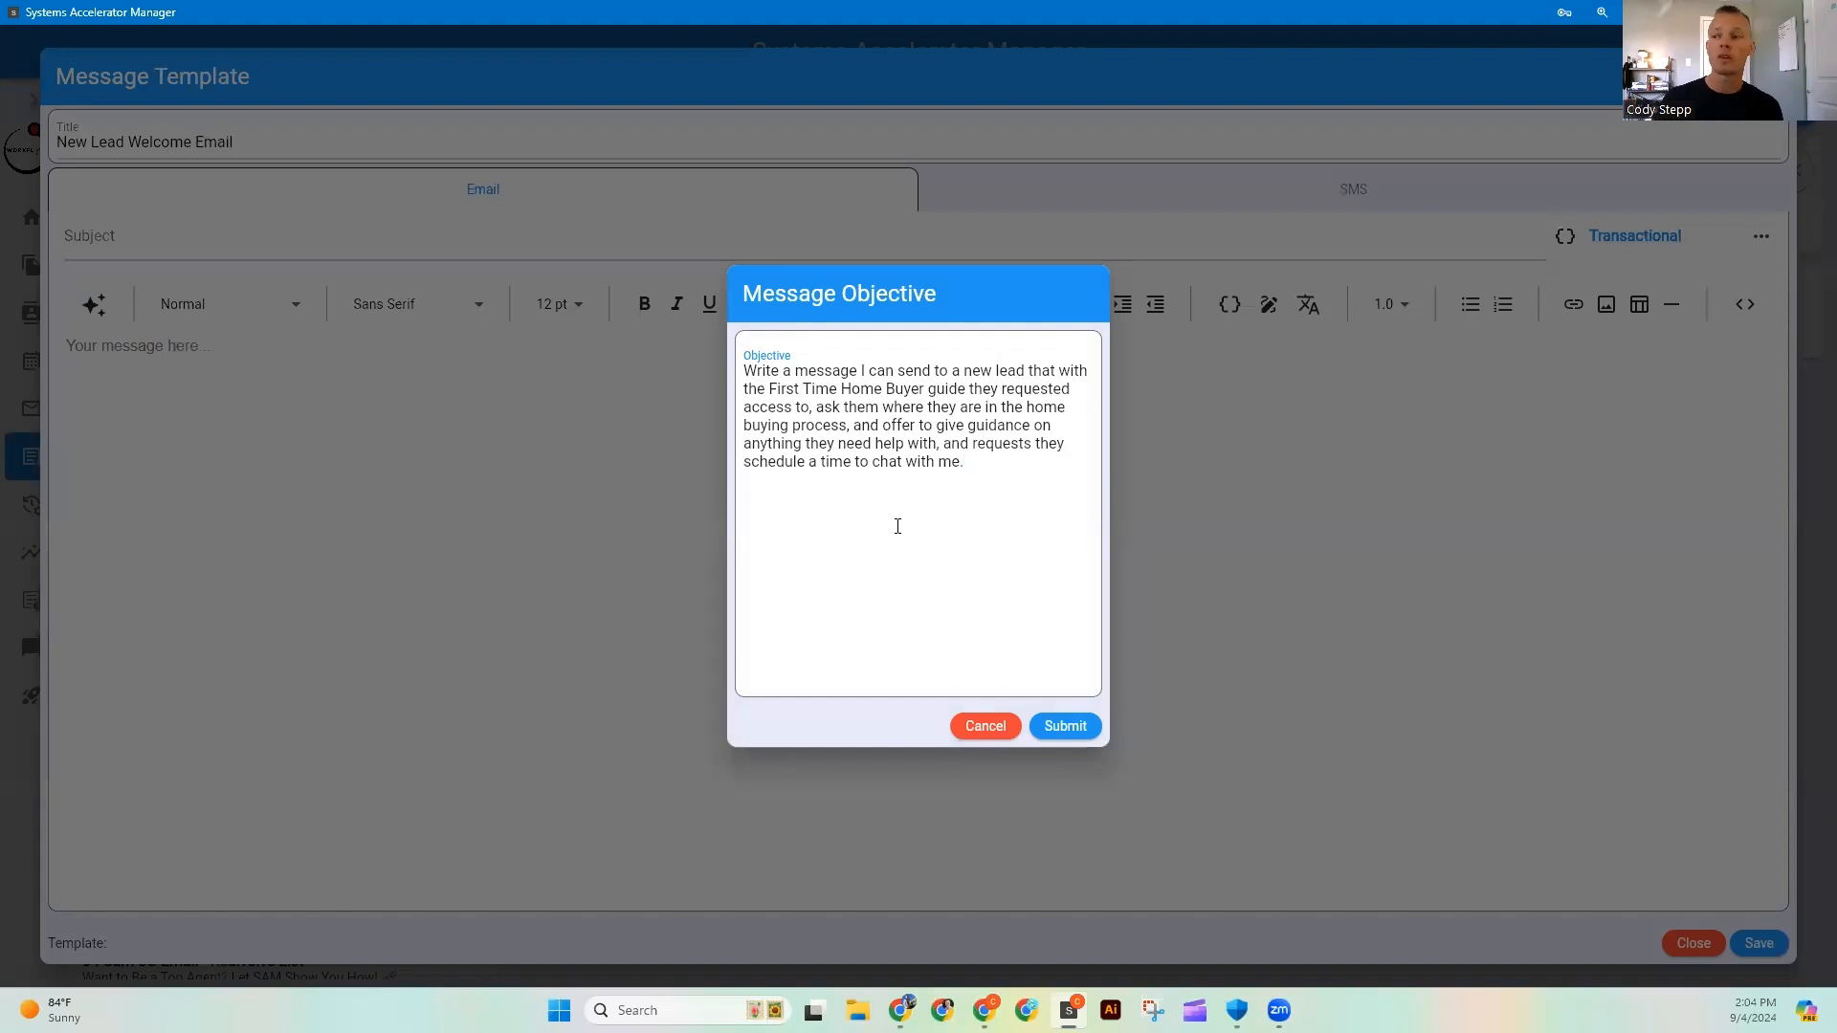
{"action": "left_click", "coordinate": [1065, 727]}
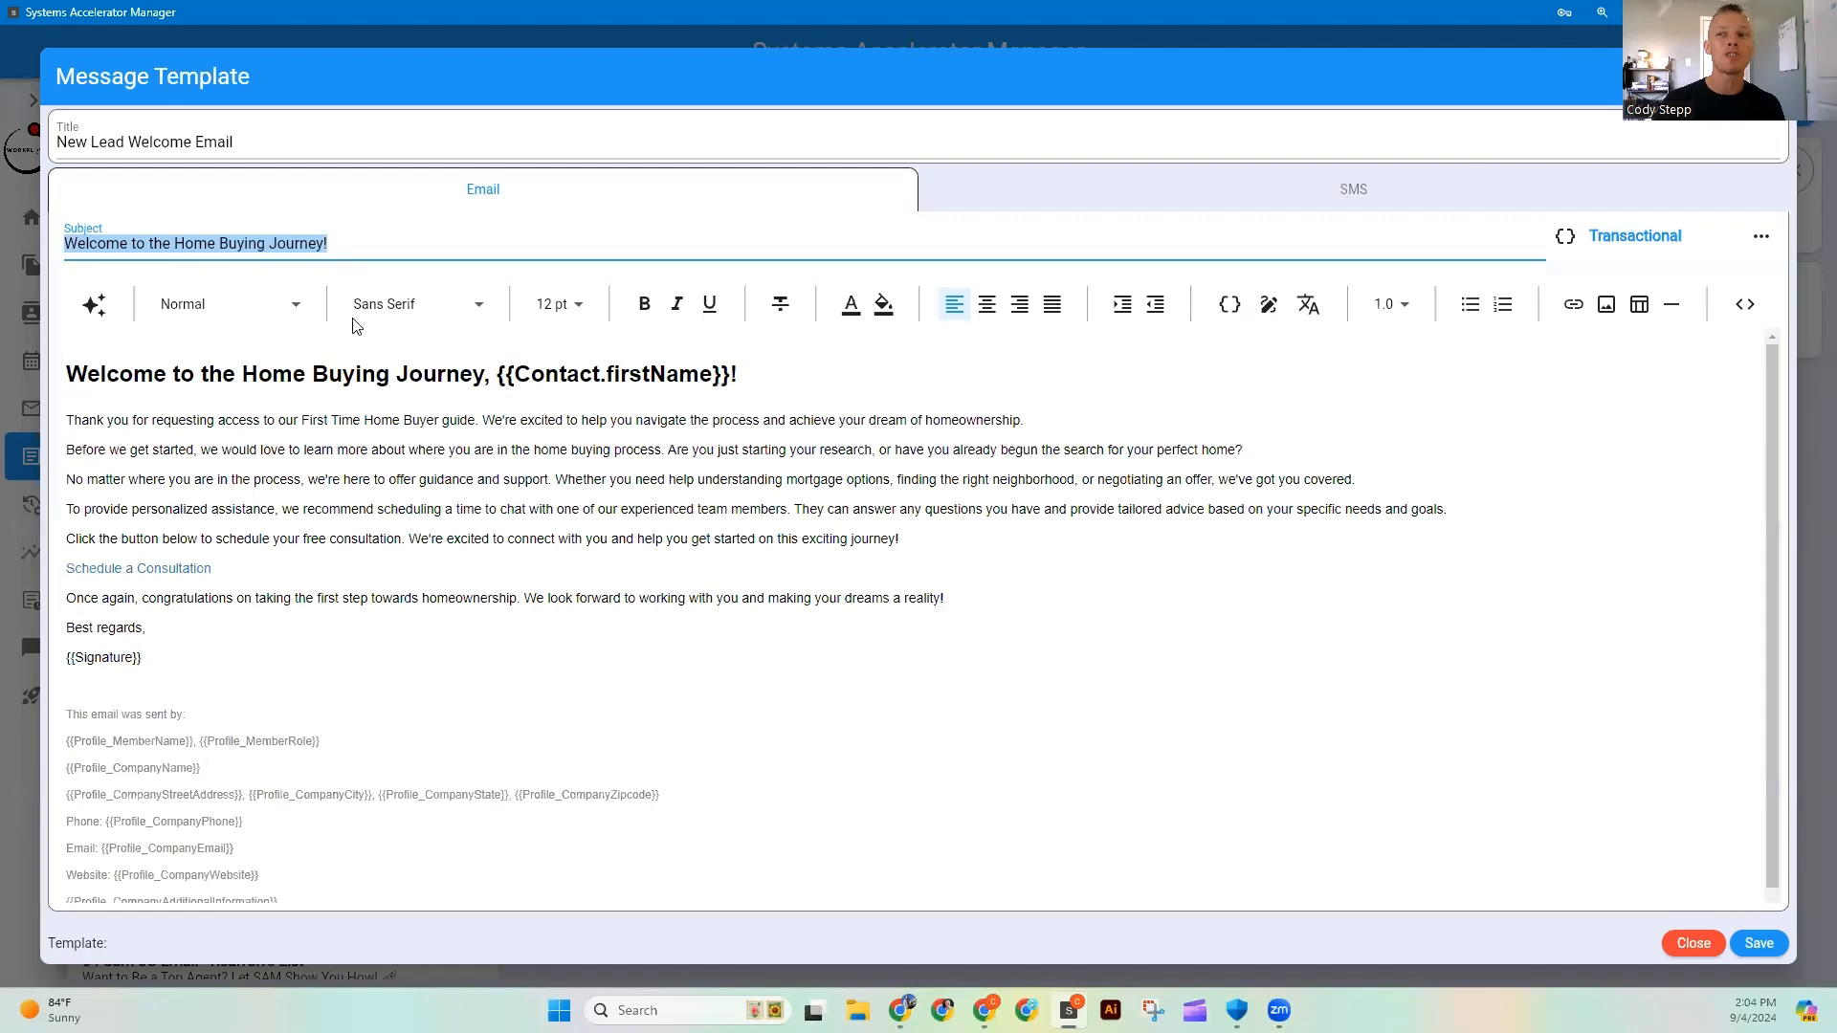
Let SAM create the SMS version from the email template, and save the message template with the email version displayed.
{"action": "left_click", "coordinate": [339, 423]}
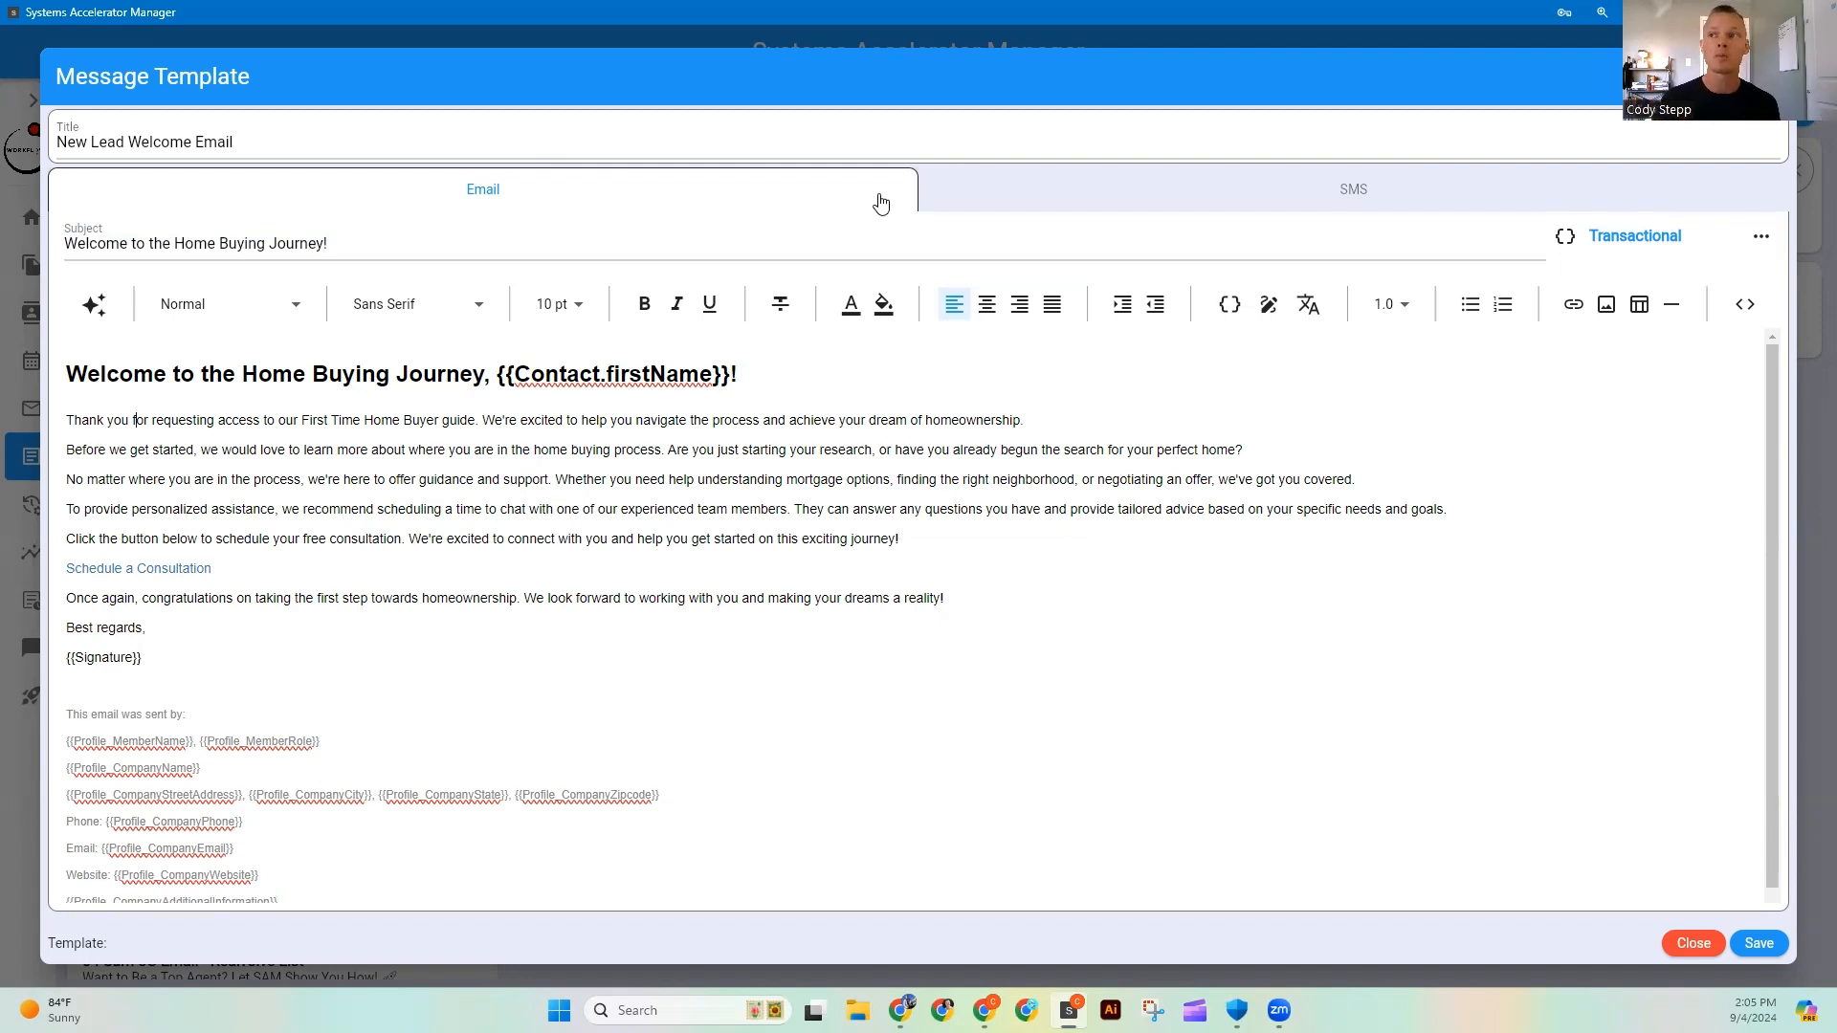
{"action": "left_click", "coordinate": [1353, 195]}
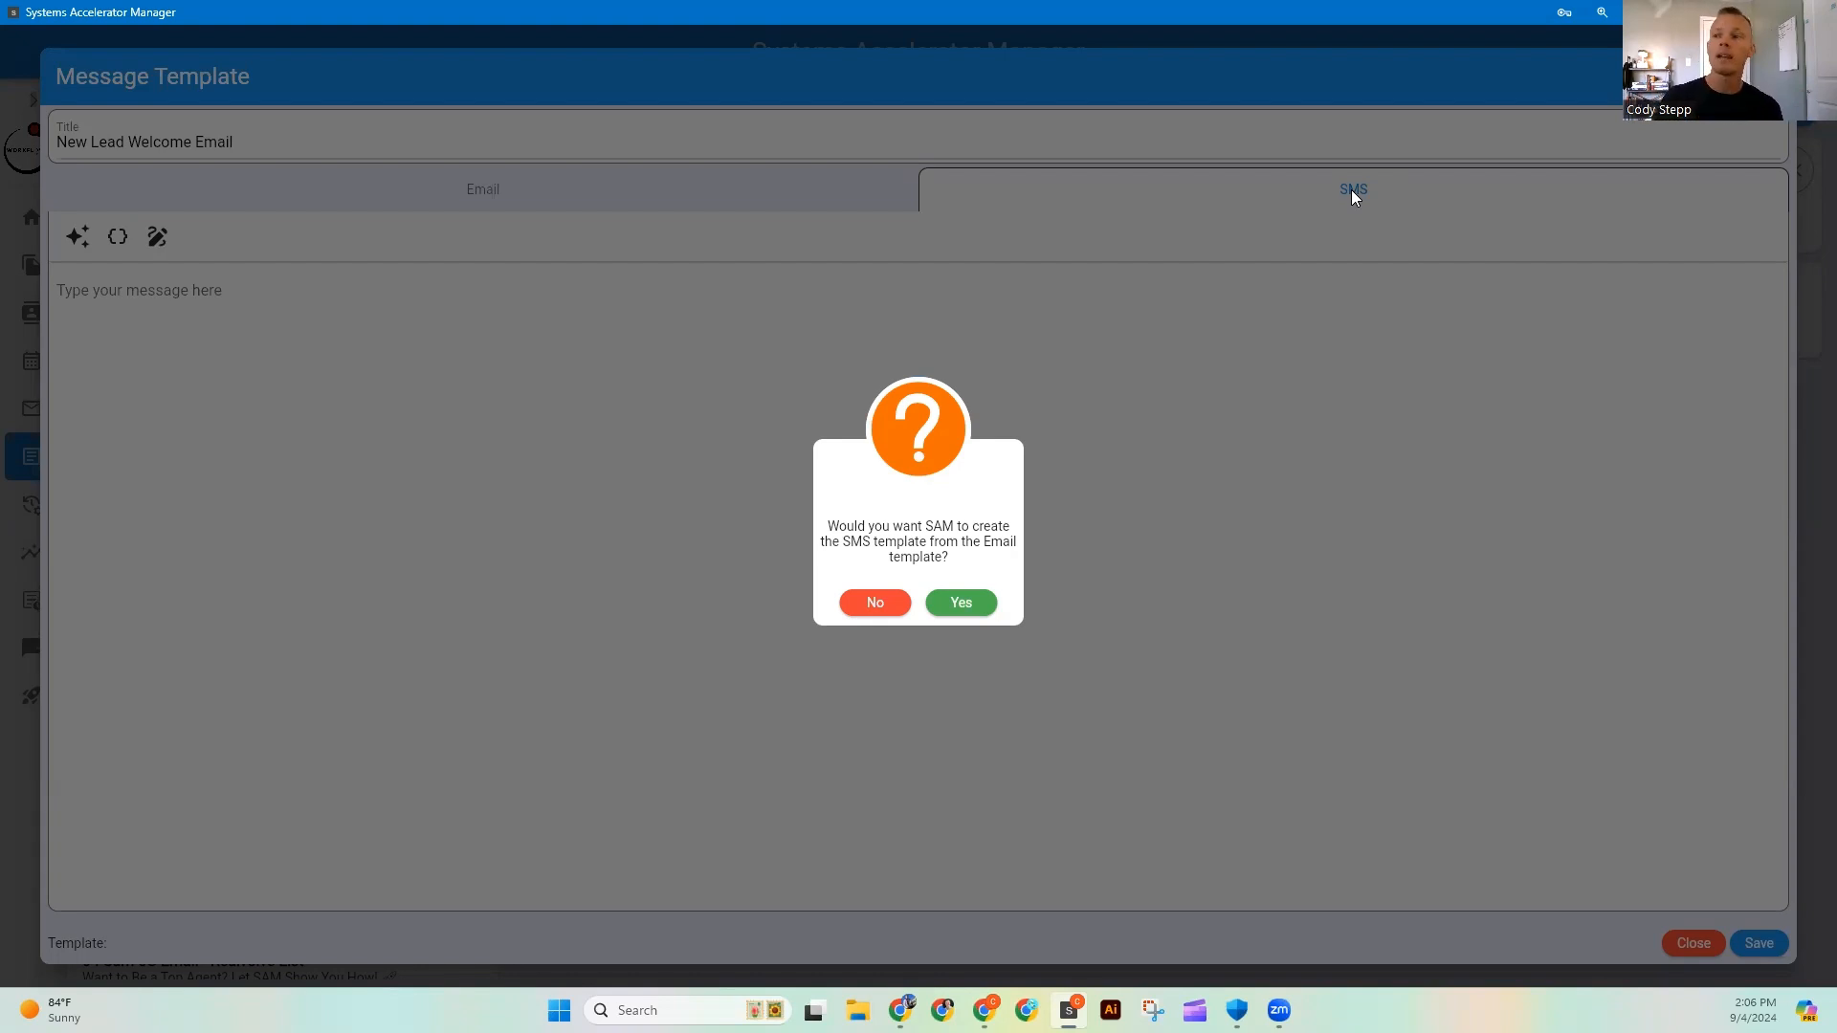
{"action": "left_click", "coordinate": [962, 603]}
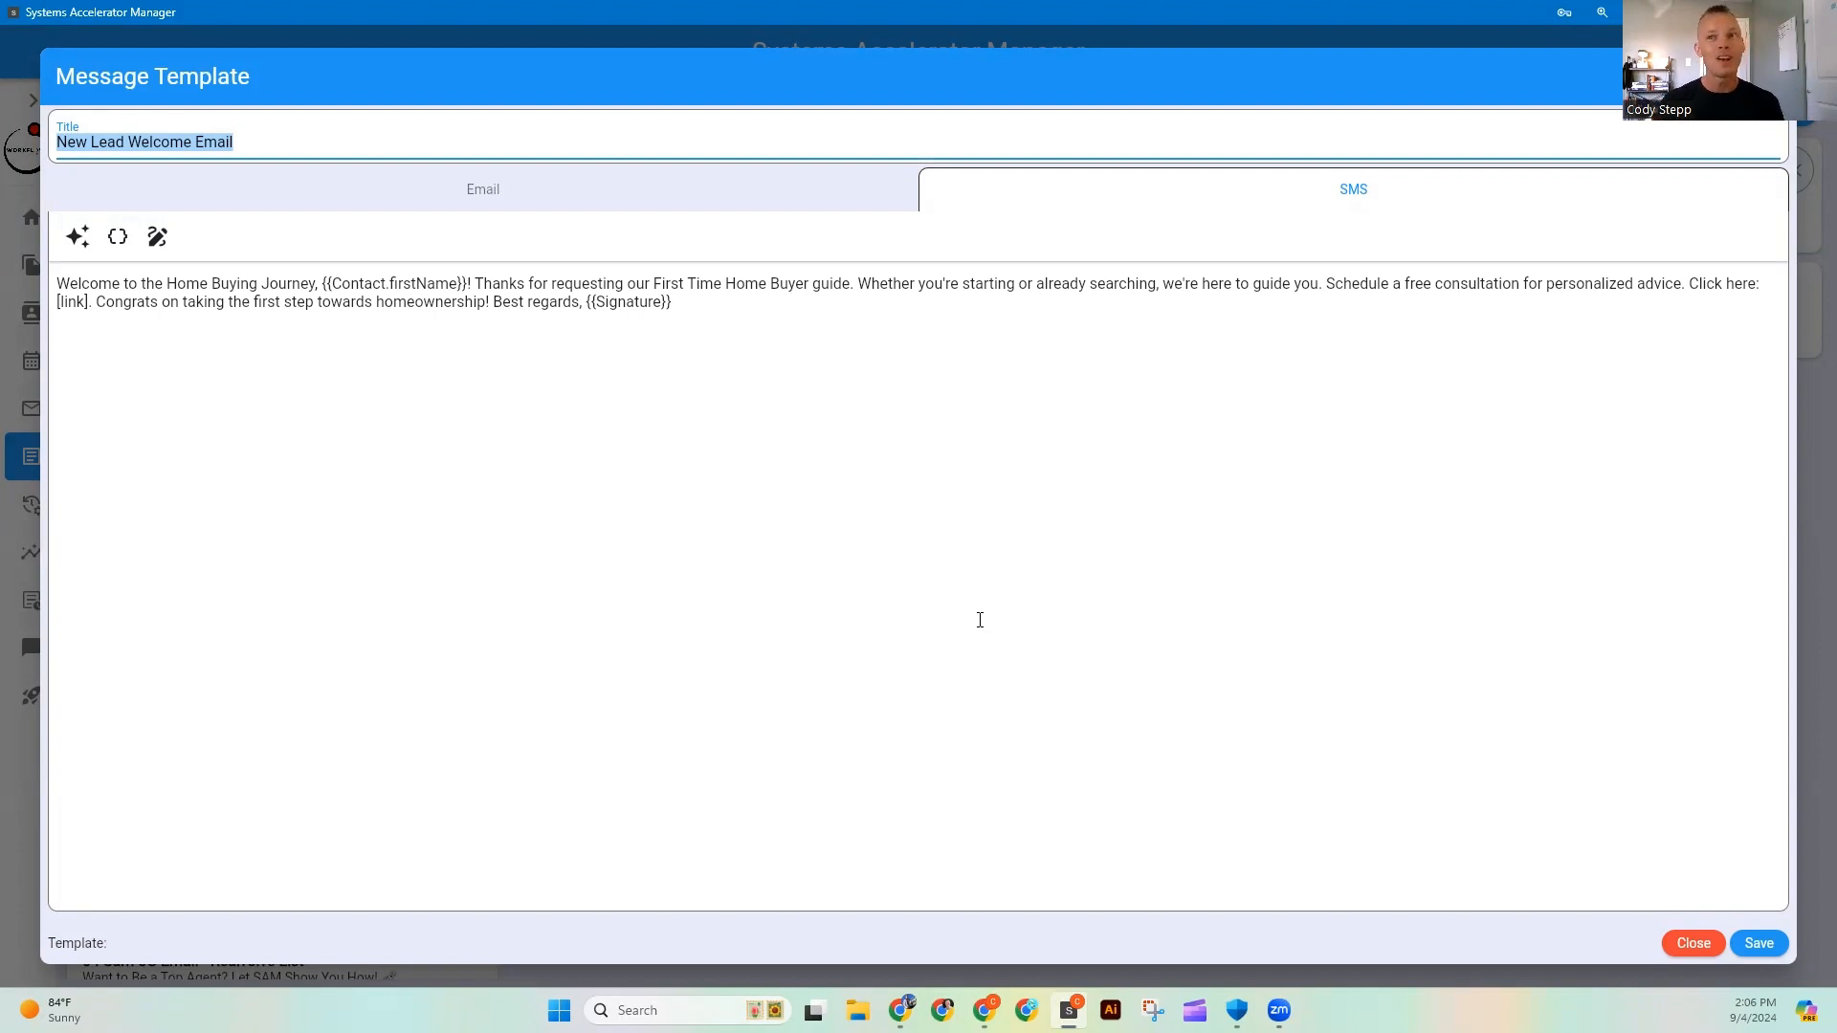
{"action": "left_click", "coordinate": [687, 196]}
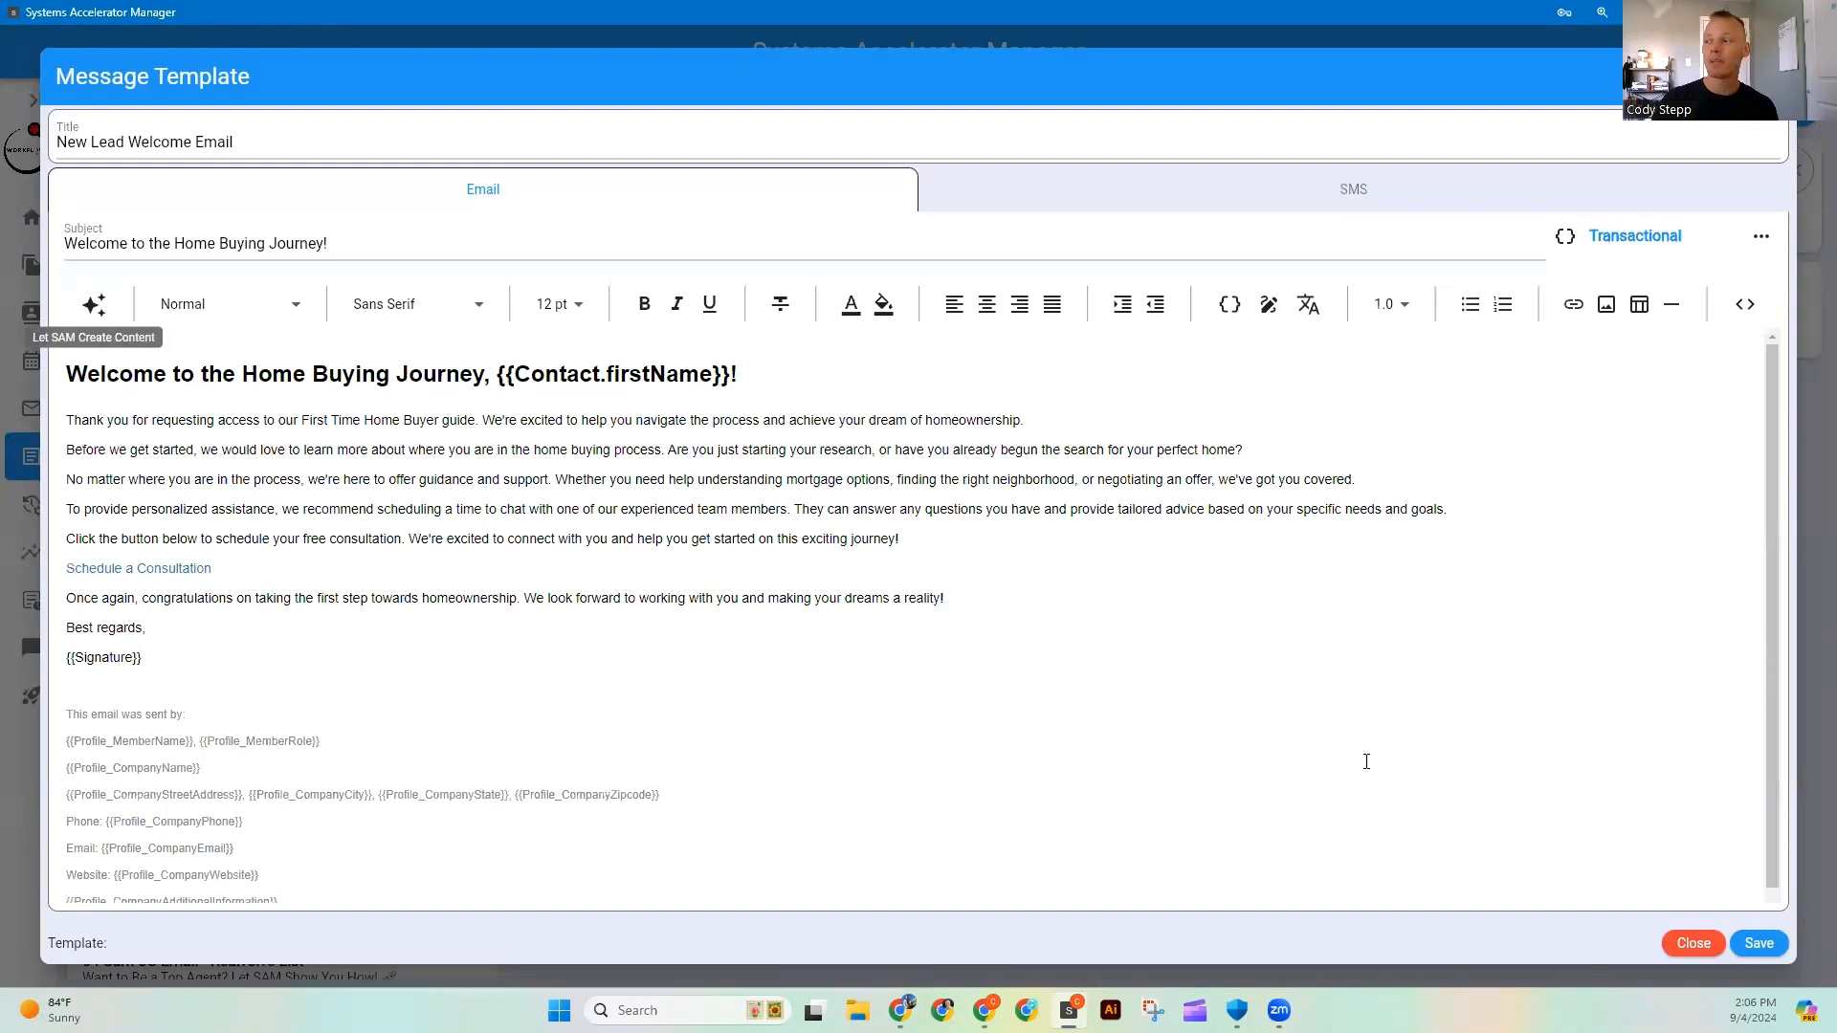
{"action": "left_click", "coordinate": [1769, 943]}
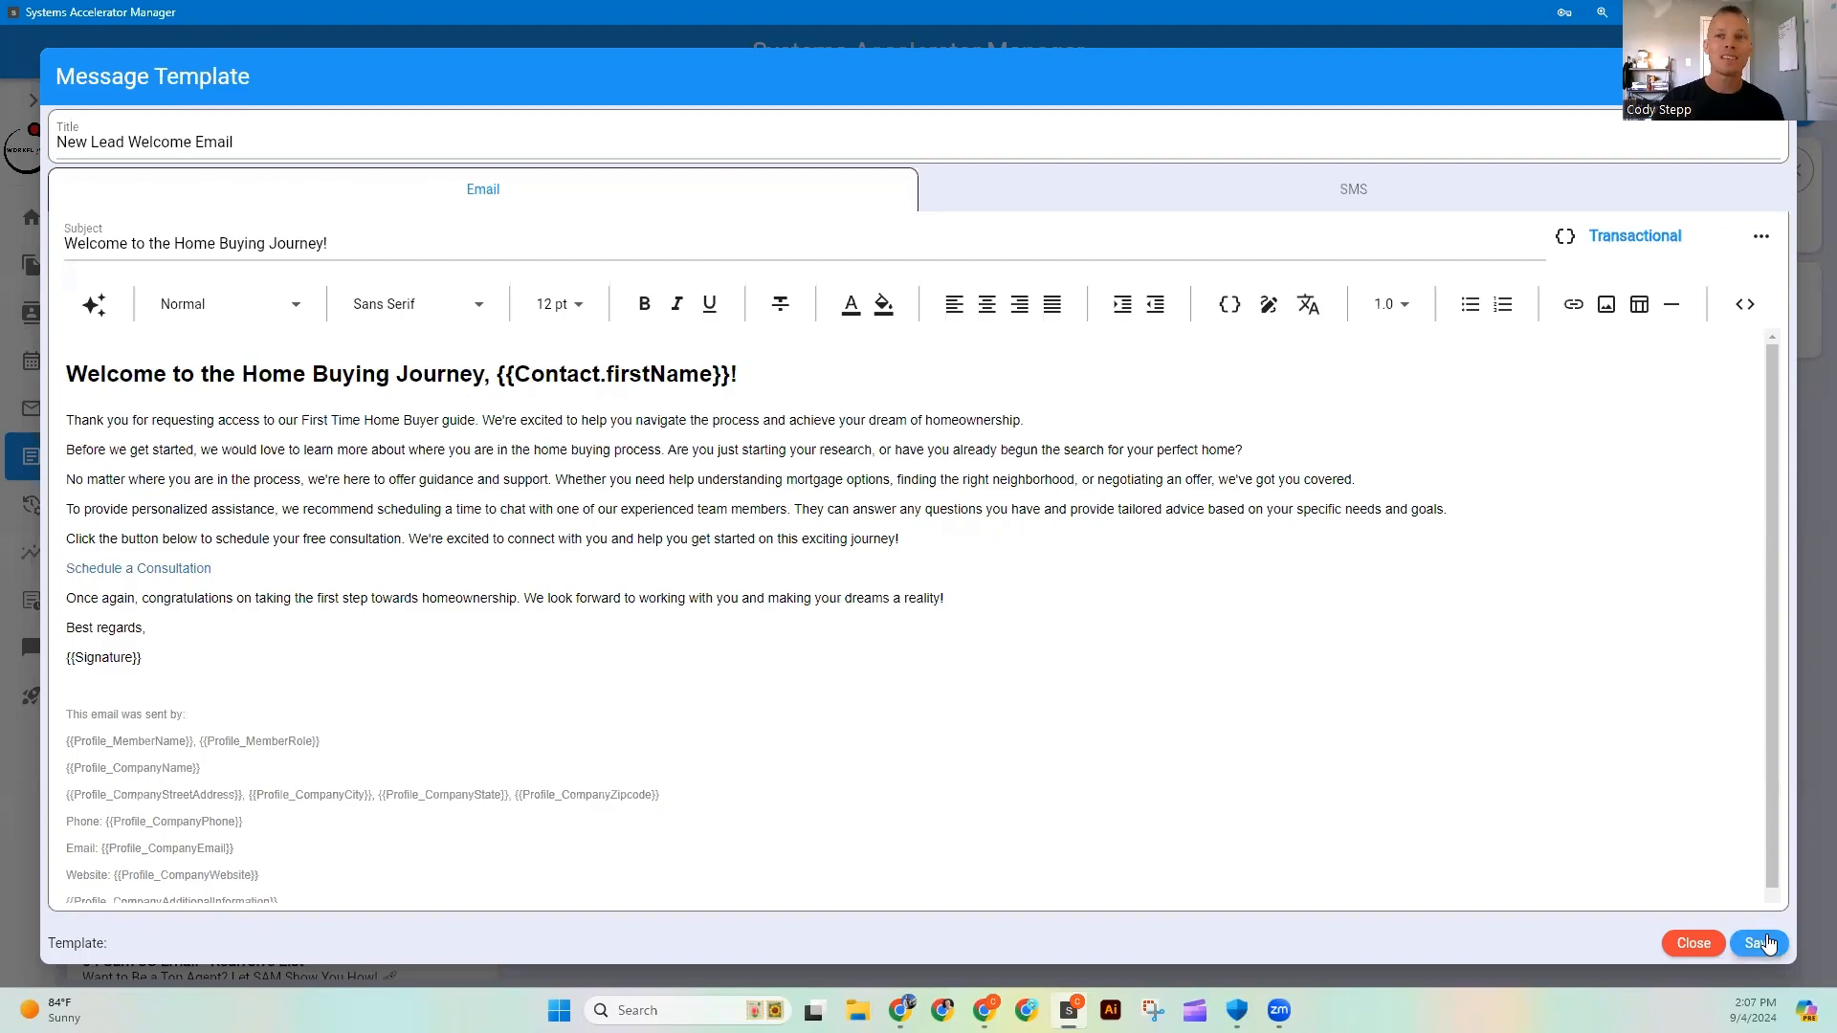